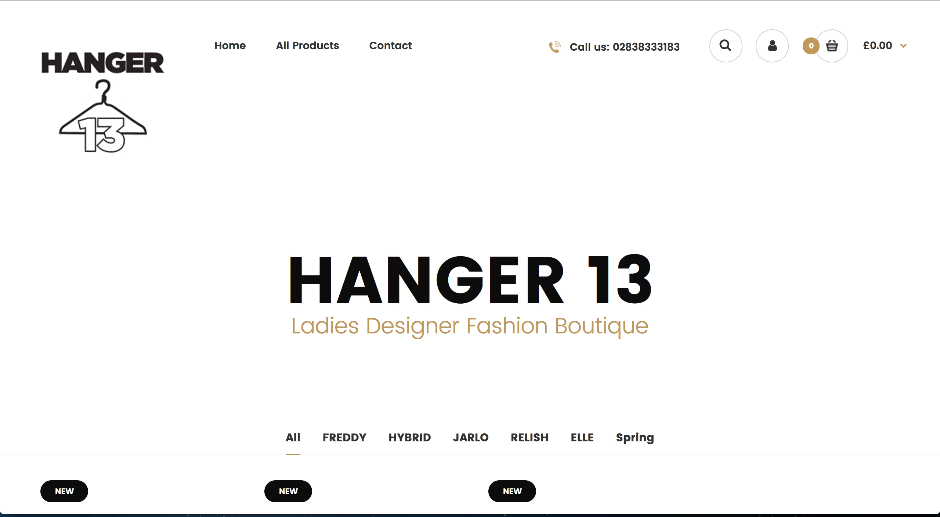
Step: Open the store's /admin page and log in with the administrator username and password
type("/admin")
key("Return")
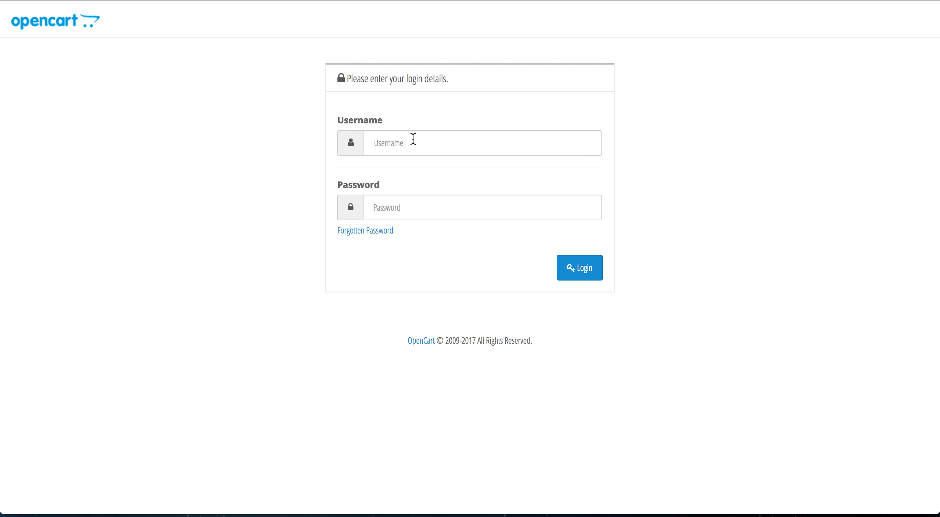
left_click(411, 147)
type("eoin")
key("Tab")
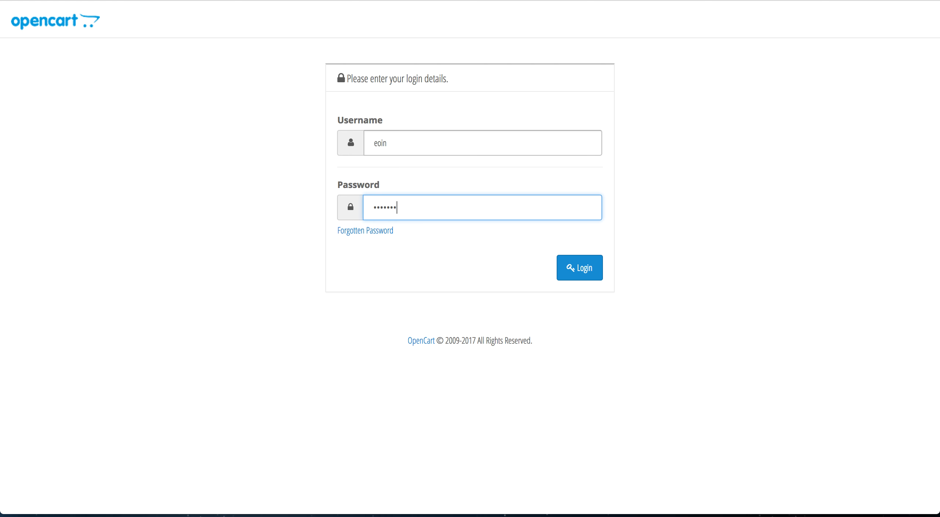
key("Return")
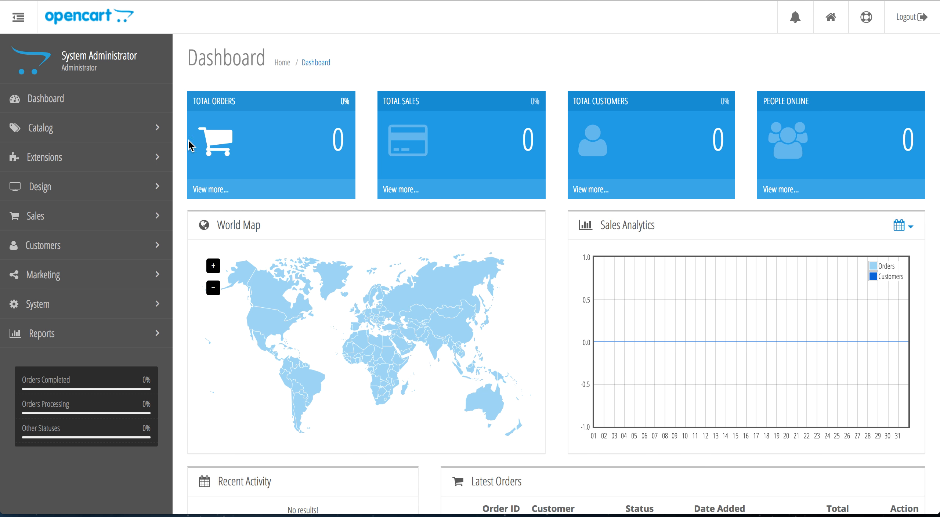
Step: Open the catalog's category list and look over the existing categories
left_click(91, 133)
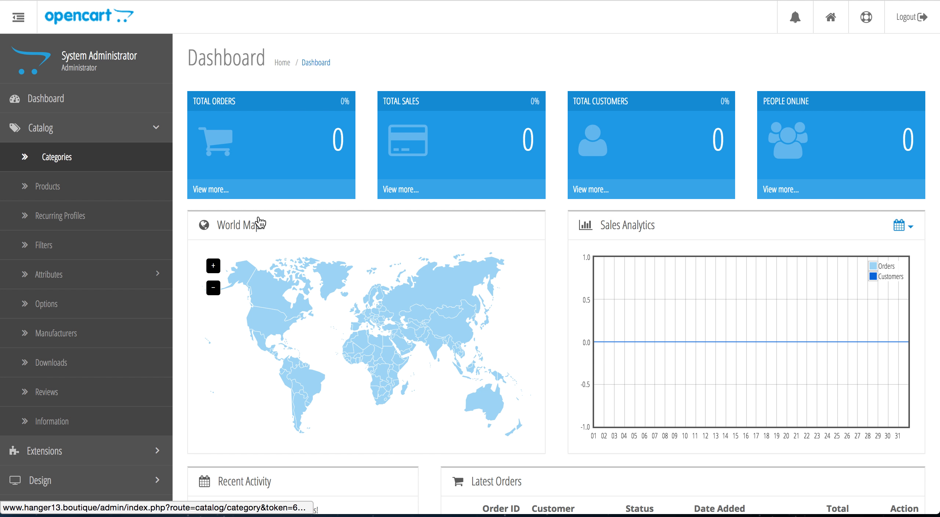
scroll(217, 196, "down", 5)
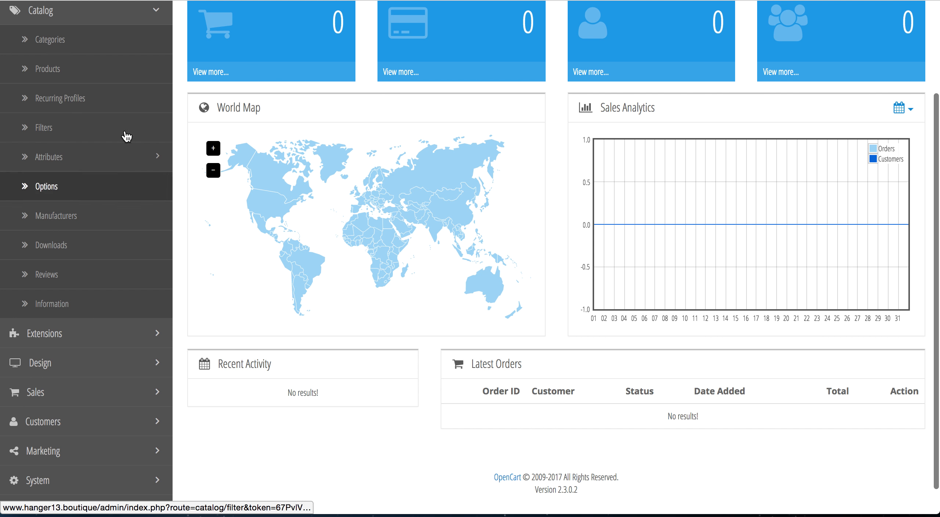
left_click(62, 39)
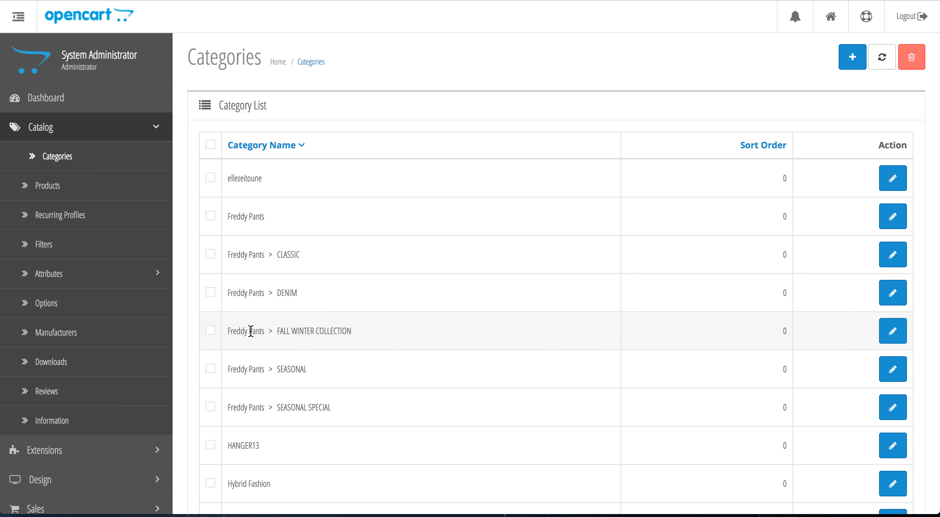
scroll(252, 329, "down", 2)
scroll(827, 83, "up", 2)
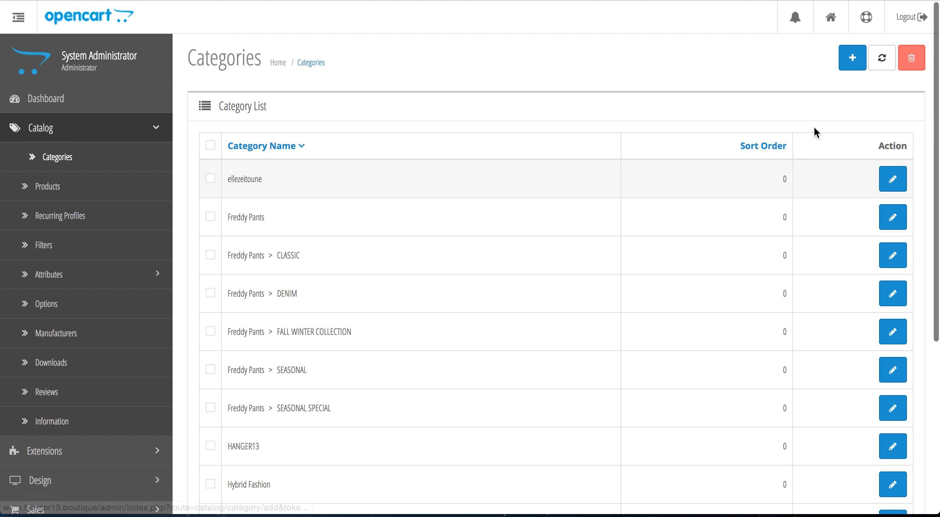
Step: Start a new category and name it Summer Range
left_click(853, 59)
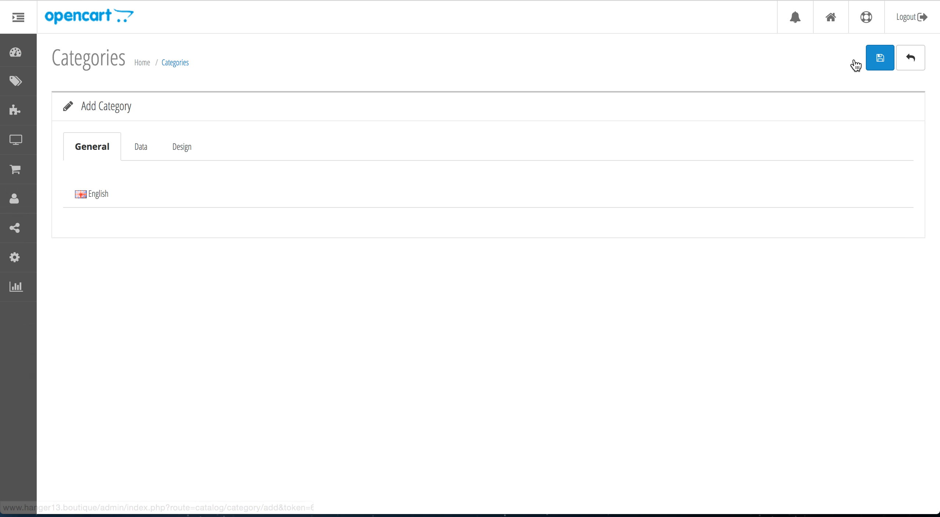
left_click(385, 249)
type("Summer Range")
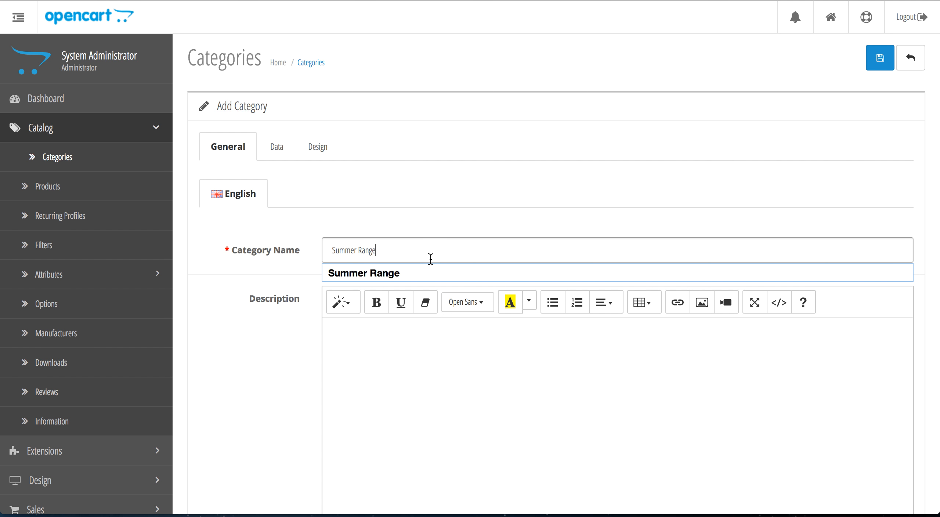
left_click(413, 271)
Step: Copy the name Summer Range into the new category's description and the three text fields below it
left_click(292, 239)
key("ctrl+c")
left_click(460, 363)
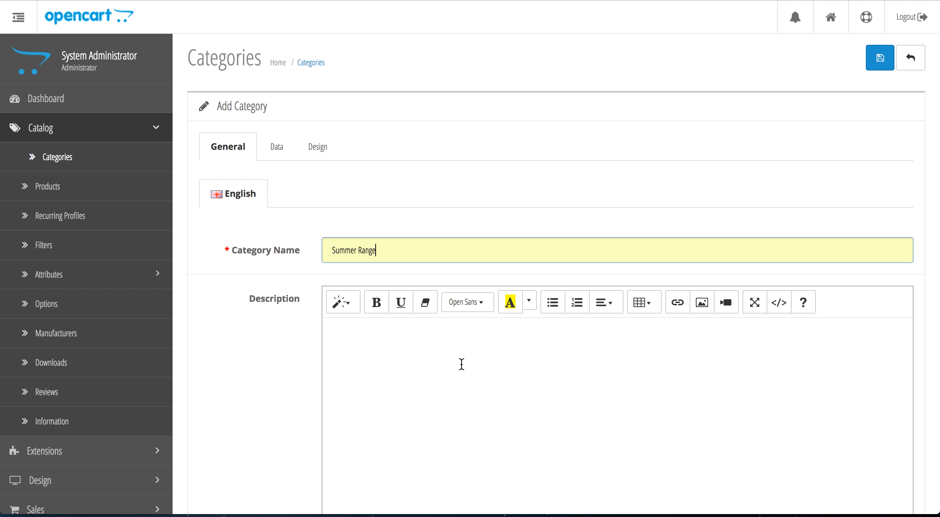
key("ctrl+v")
scroll(459, 364, "down", 10)
left_click(379, 296)
key("ctrl+v")
left_click(380, 361)
key("ctrl+v")
left_click(379, 446)
key("ctrl+v")
scroll(380, 446, "up", 10)
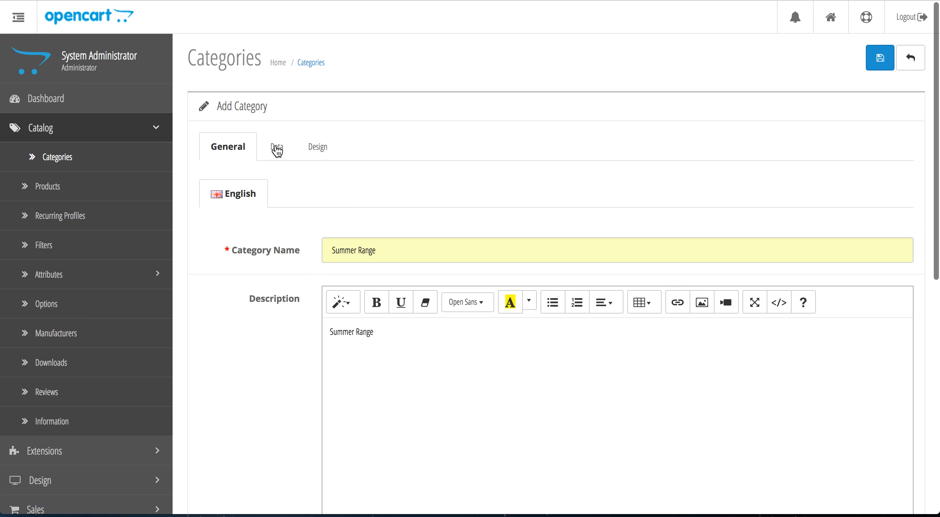
Step: Review the new category's data settings from Parent to Status, and leave the form without saving
left_click(272, 147)
left_click(356, 198)
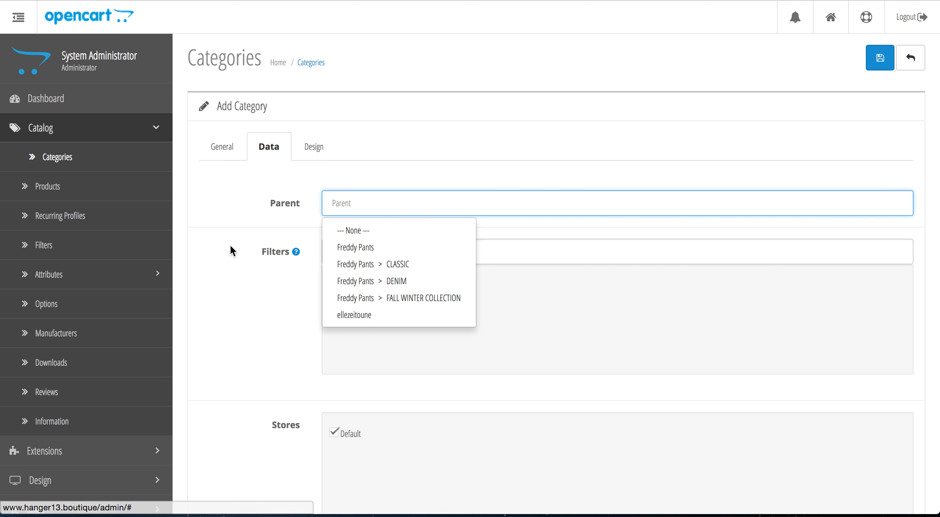
scroll(267, 349, "down", 5)
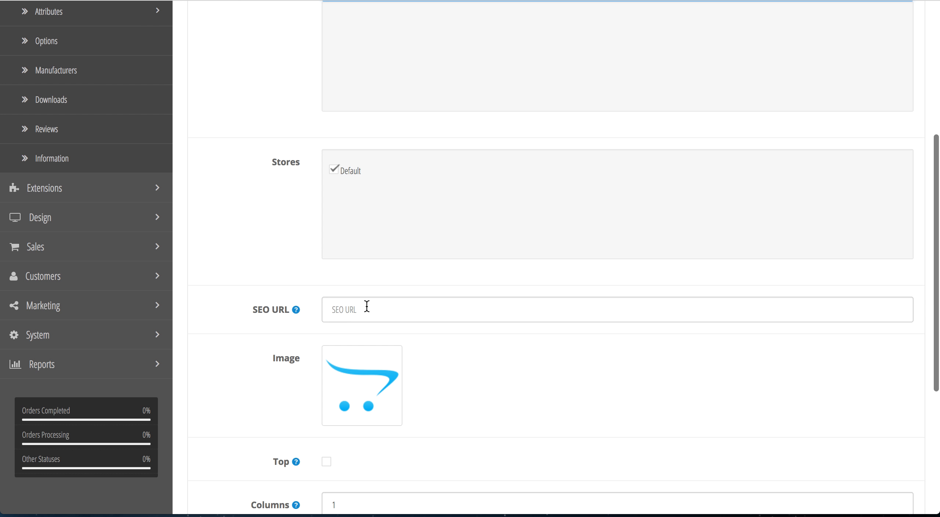
scroll(309, 419, "down", 3)
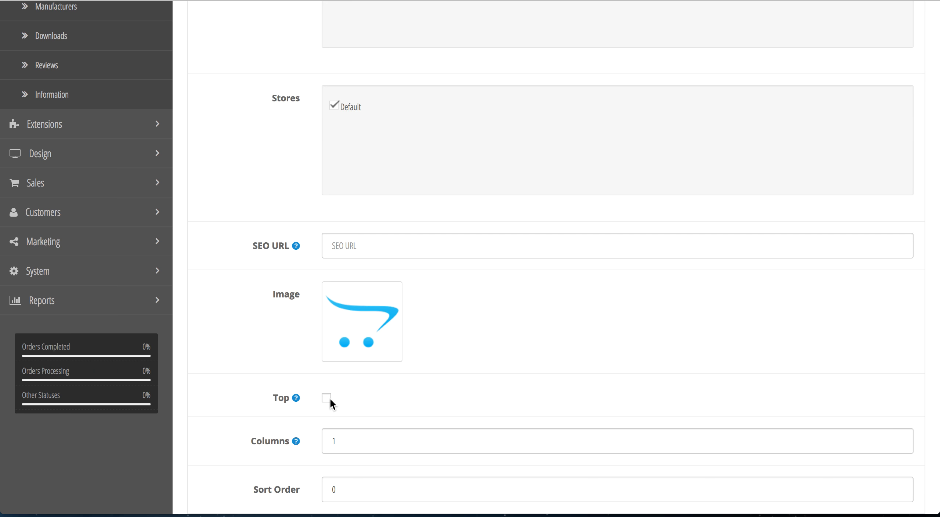
scroll(282, 421, "down", 5)
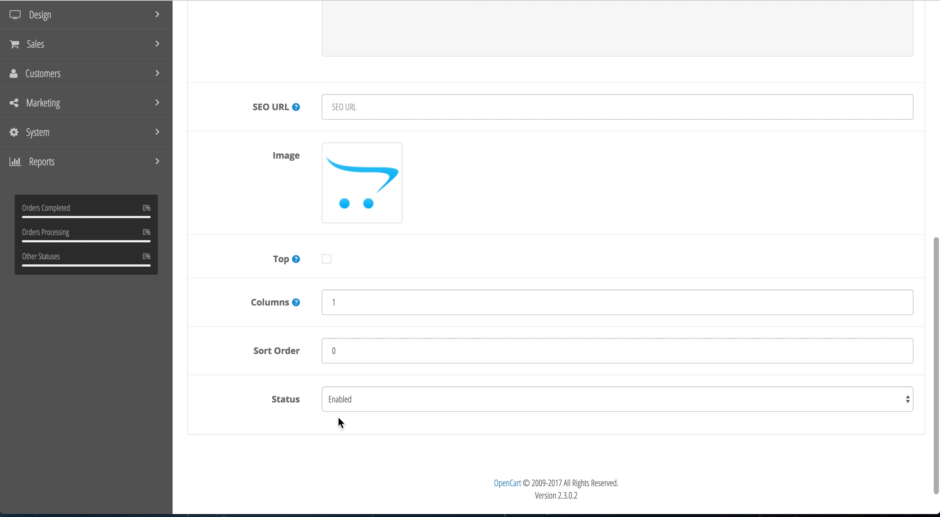
scroll(353, 396, "up", 1)
scroll(353, 397, "up", 13)
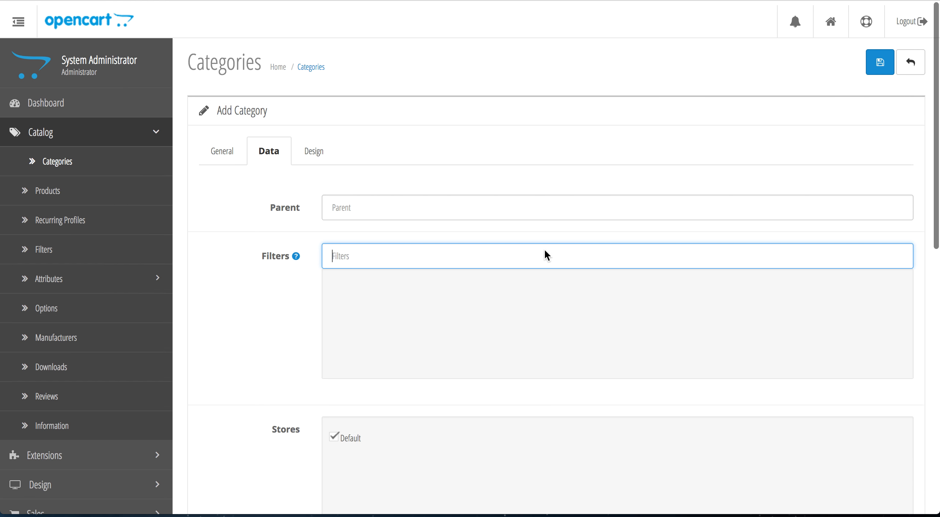
left_click(911, 63)
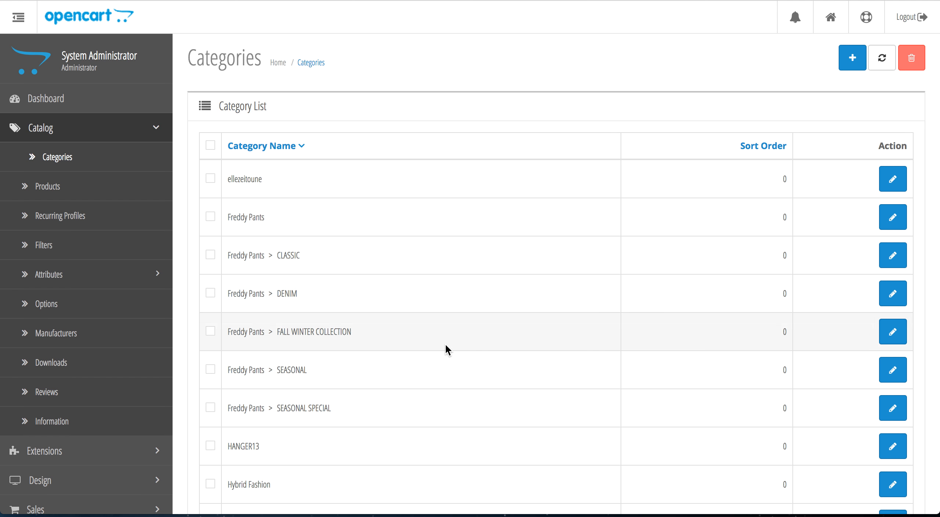
Step: Look through the category list down to the Spring 2017 category
scroll(445, 345, "down", 7)
left_click_drag(237, 346, 264, 345)
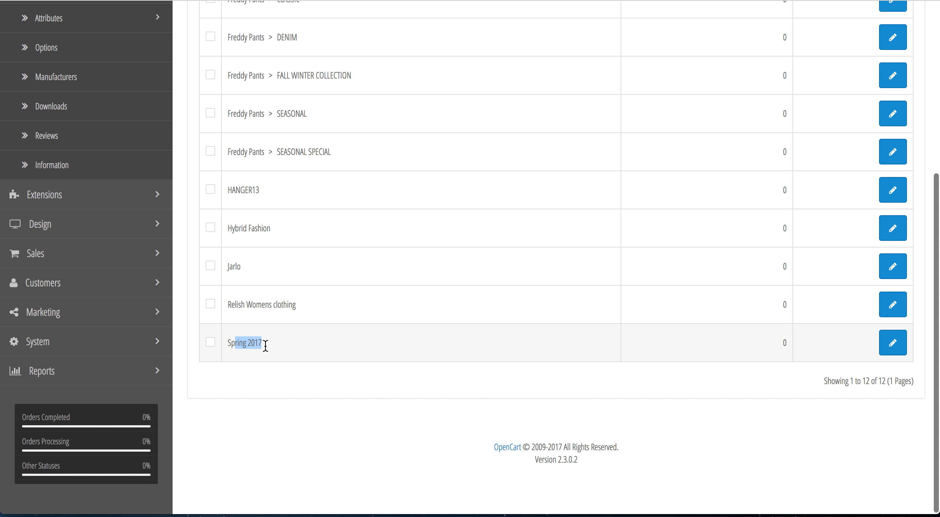
left_click(288, 341)
scroll(288, 341, "up", 1)
scroll(289, 341, "up", 6)
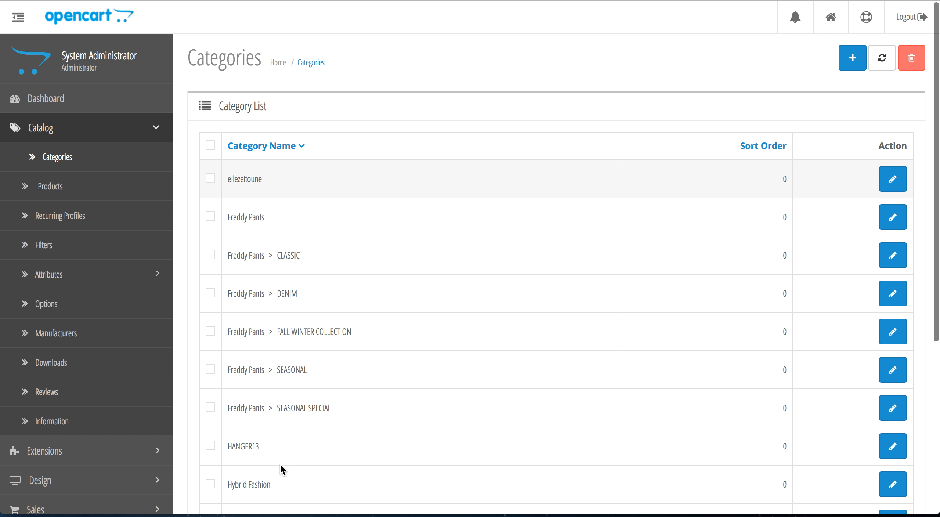
Step: Open the catalog's product list and start adding a new product
left_click(79, 190)
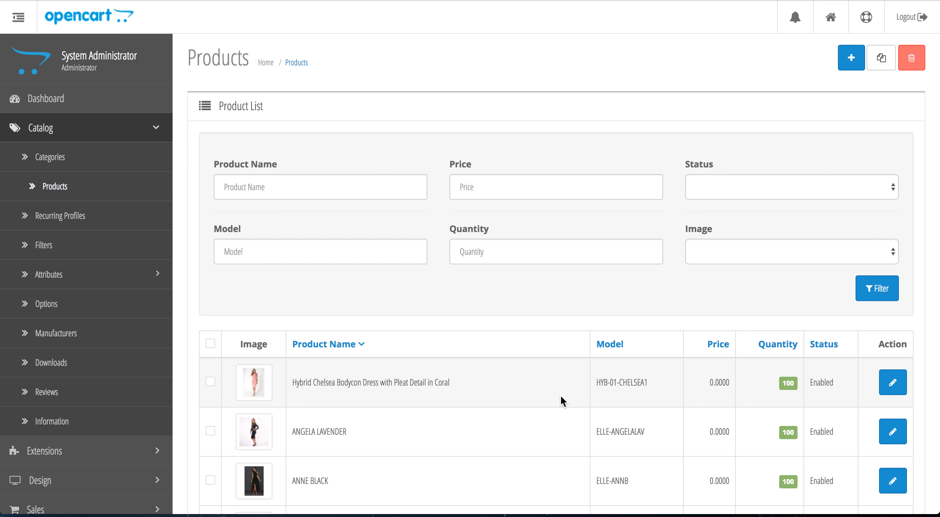
scroll(560, 396, "down", 3)
scroll(694, 221, "up", 3)
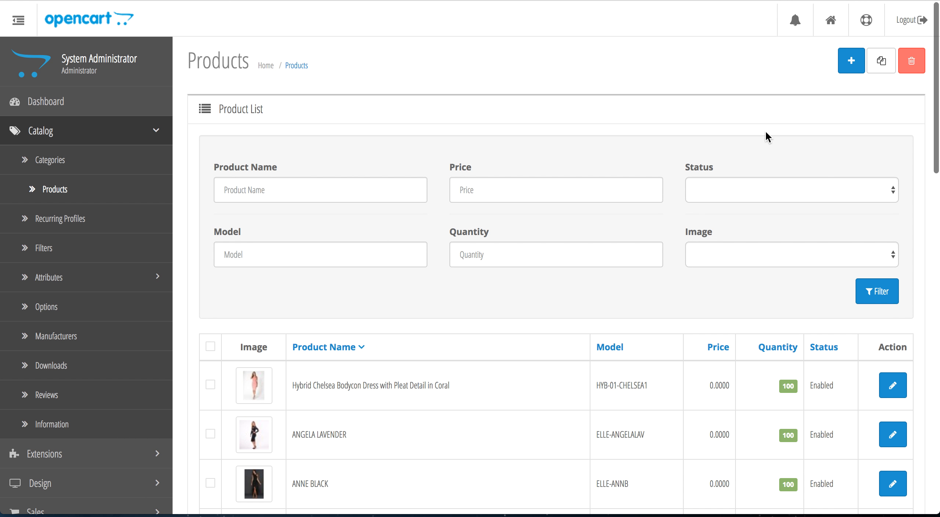
left_click(852, 61)
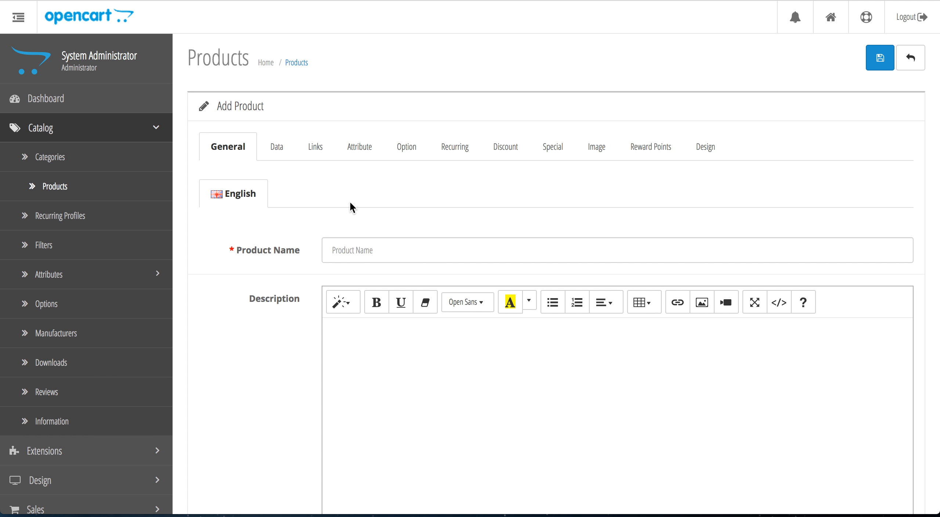
Step: Set the new product's main image to H14.jpg from page 3 of the H13 image folder
left_click(591, 149)
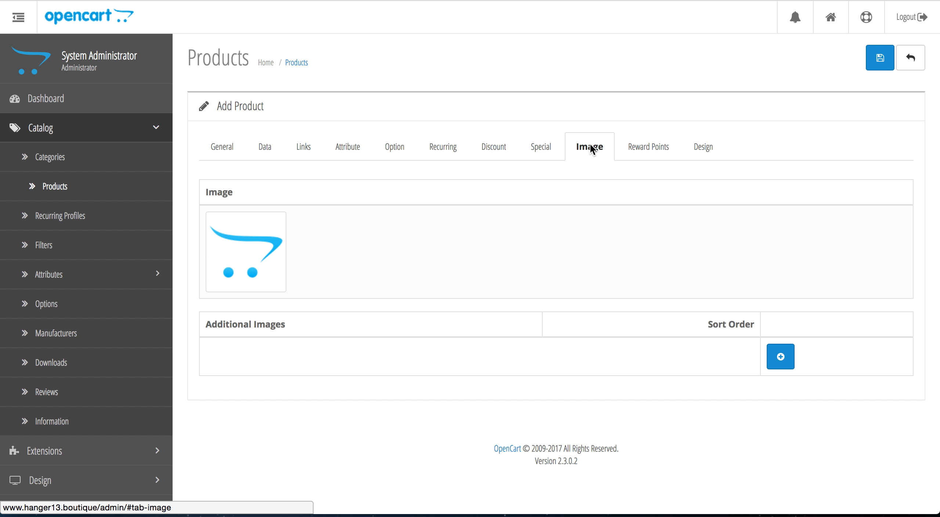
left_click(274, 253)
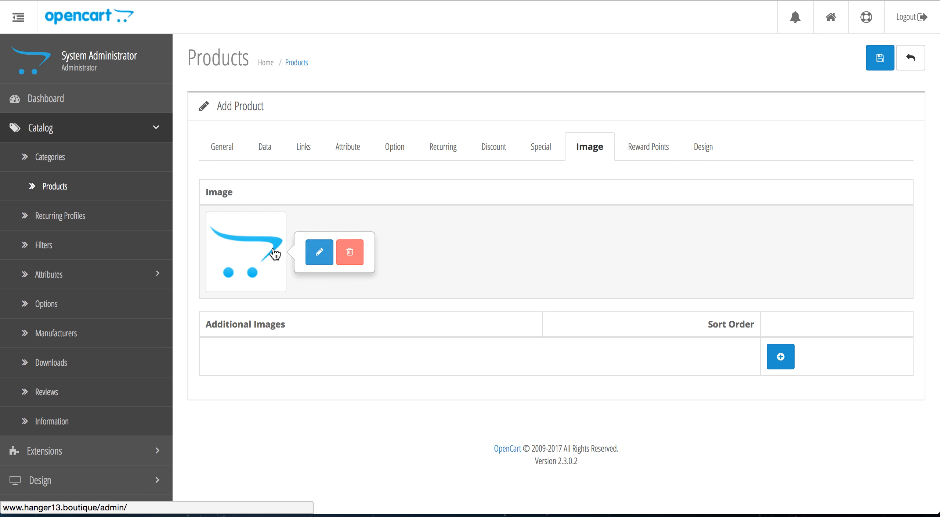
left_click(320, 252)
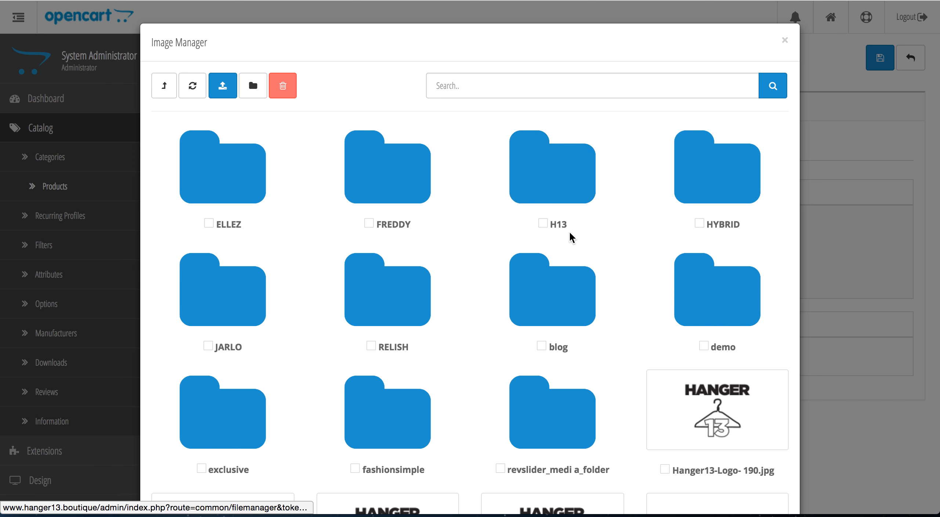
left_click(555, 188)
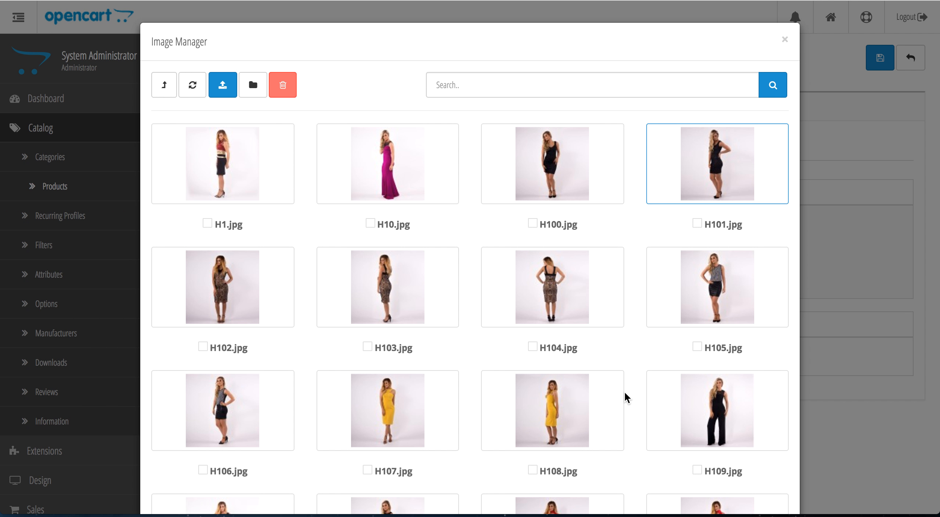
scroll(624, 392, "down", 5)
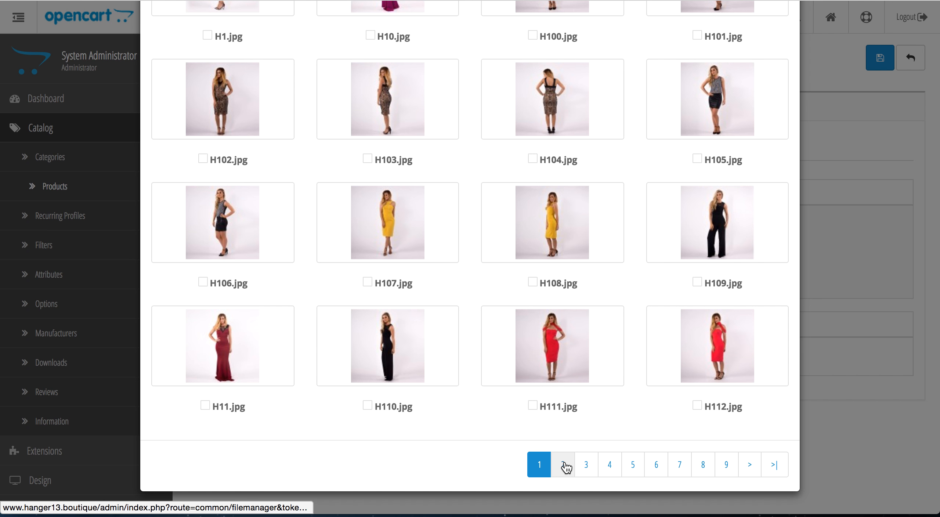
left_click(565, 464)
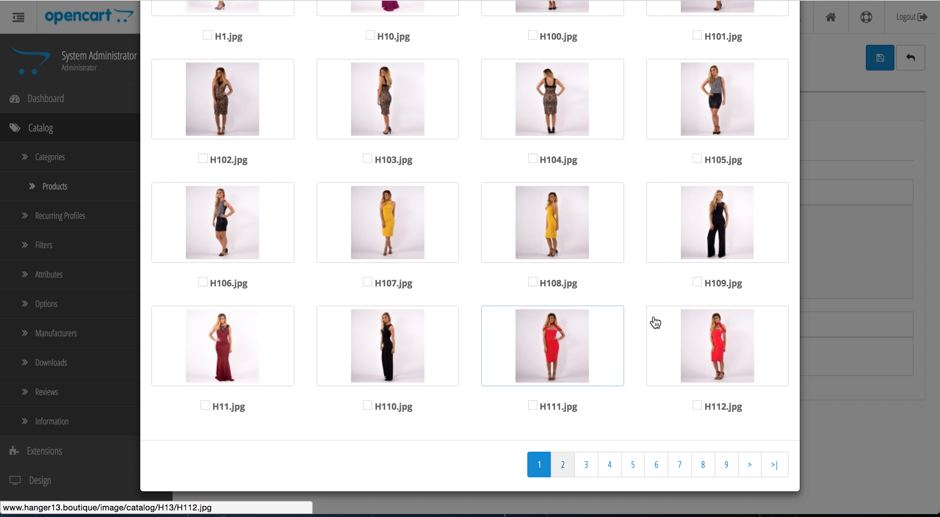
left_click(564, 466)
left_click(586, 465)
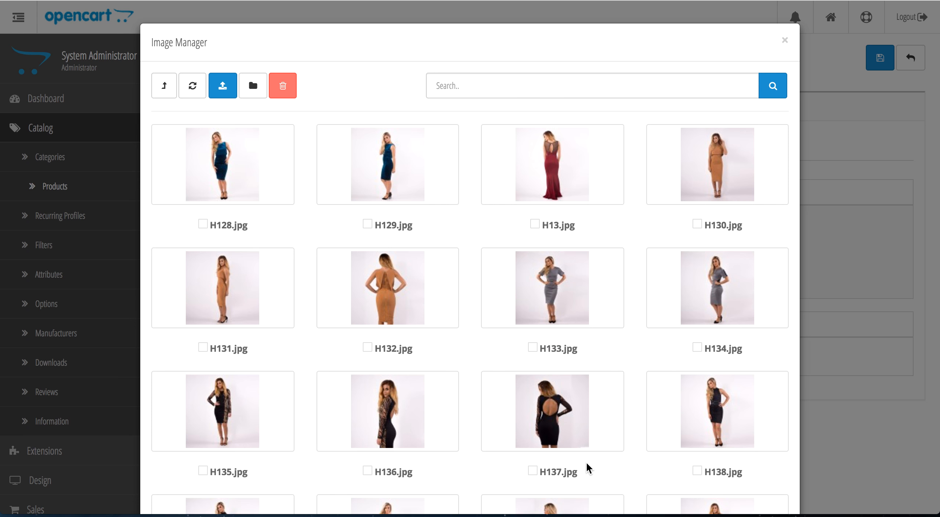
scroll(643, 401, "down", 3)
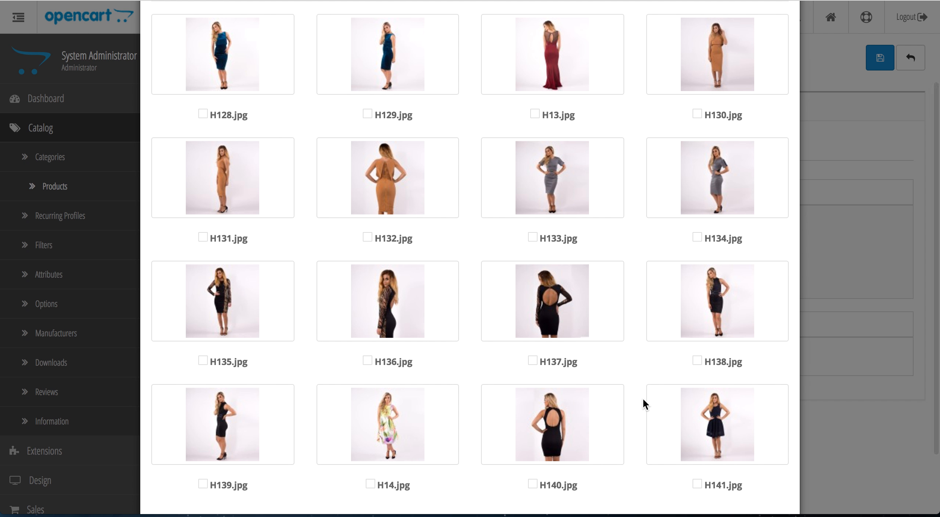
left_click(409, 414)
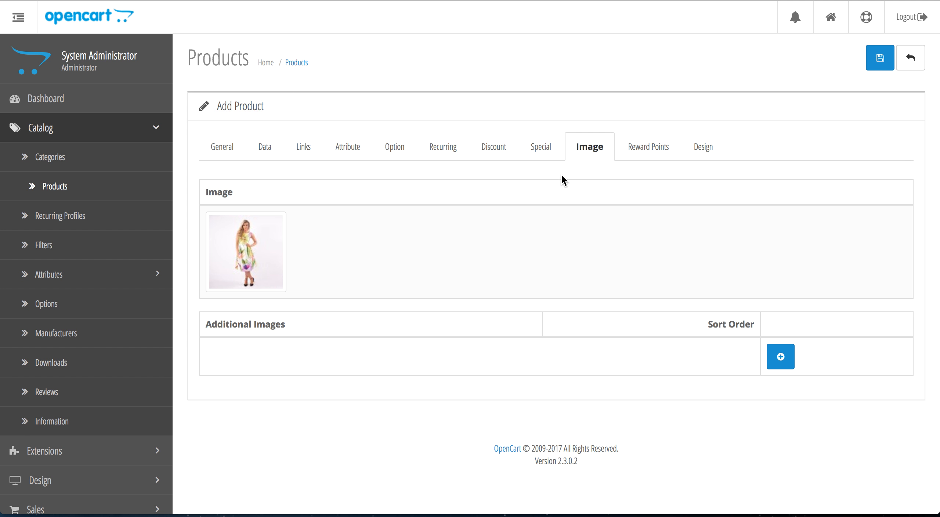
Step: Link the new product to the Spring 2017 category and review the remaining link settings
left_click(302, 148)
left_click(355, 251)
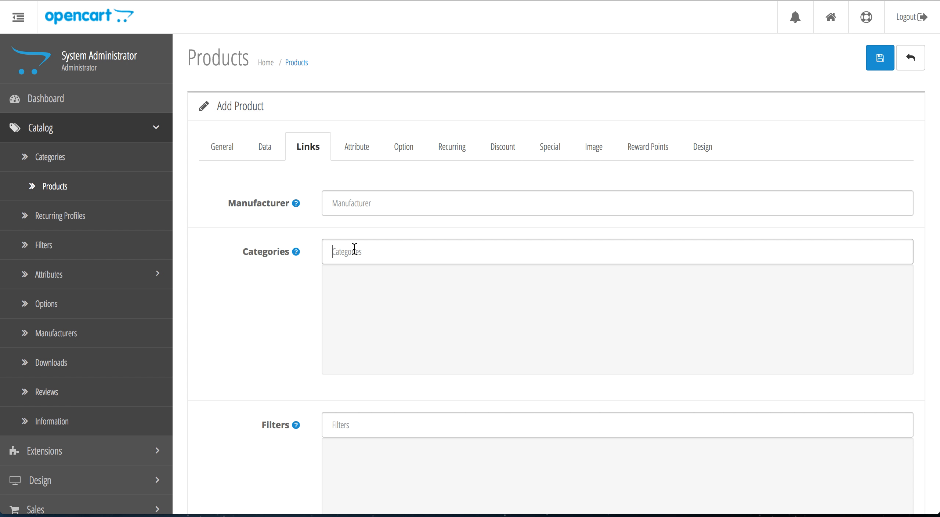
type("spr")
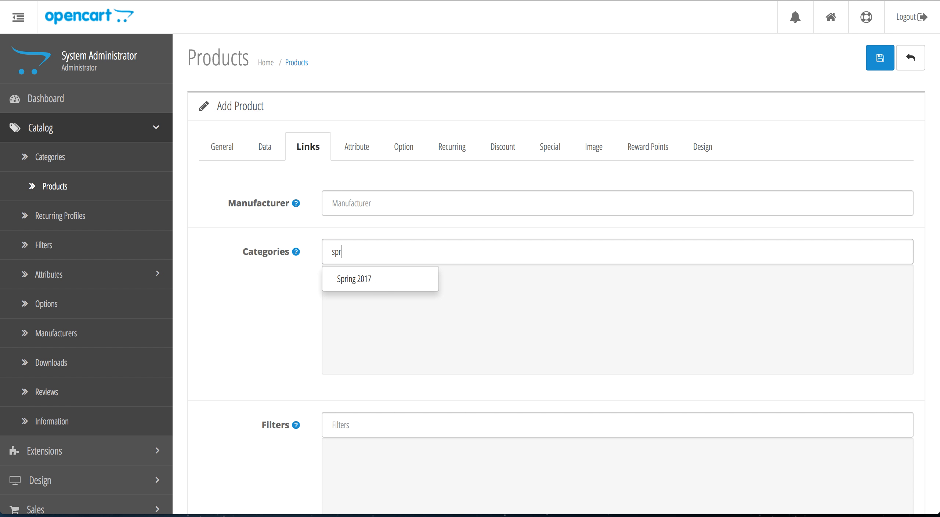
left_click(372, 280)
scroll(397, 412, "down", 10)
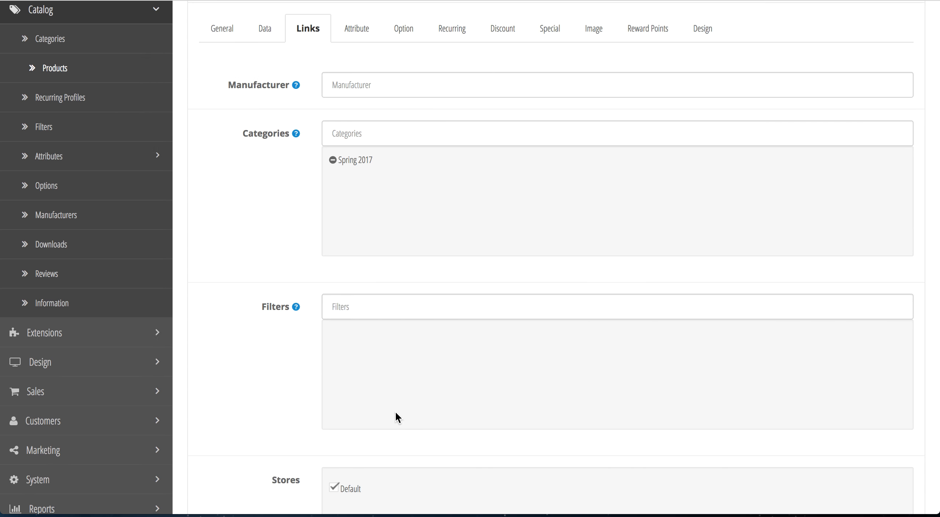
scroll(267, 430, "up", 10)
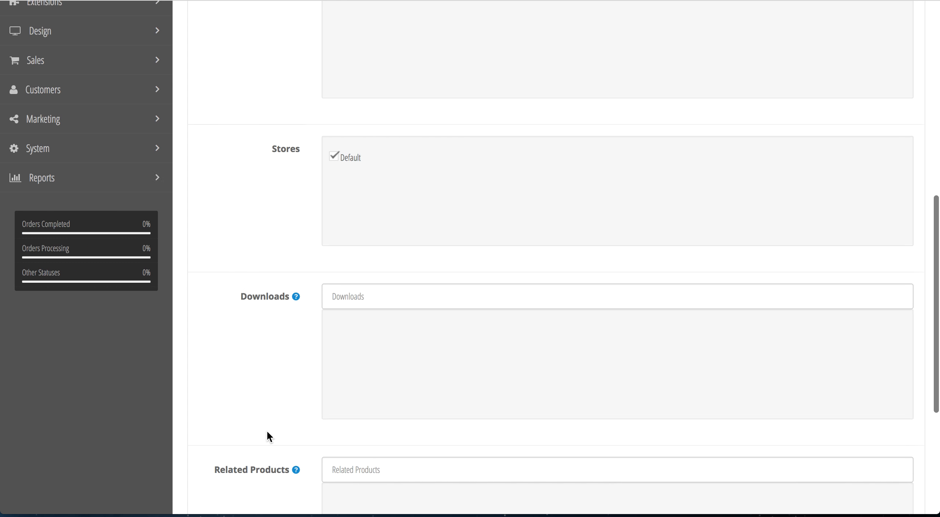
Step: Look through the new product's attribute, option, discount and special price settings
left_click(354, 150)
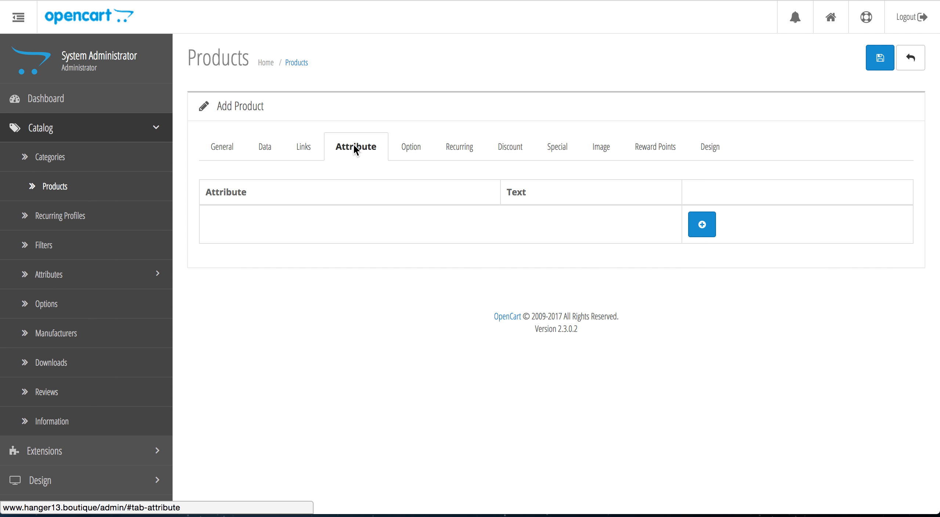
left_click(415, 148)
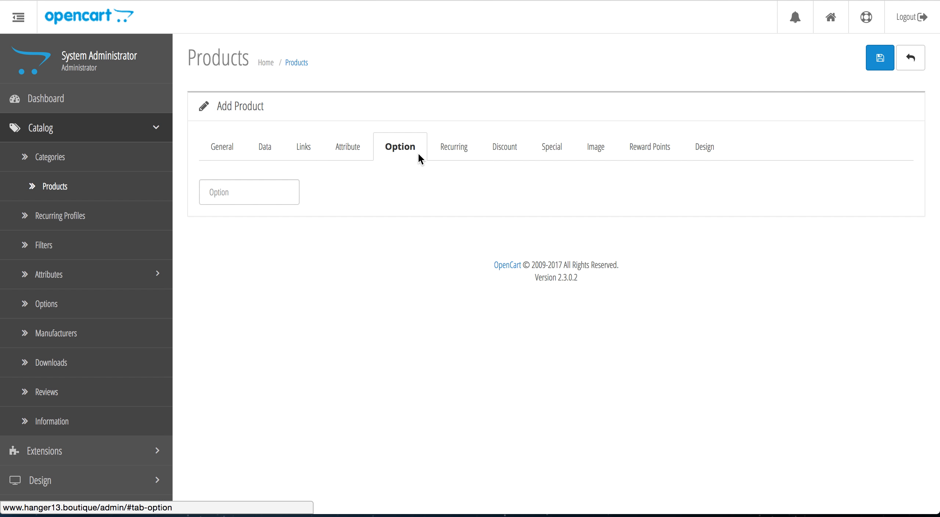
left_click(512, 153)
left_click(556, 152)
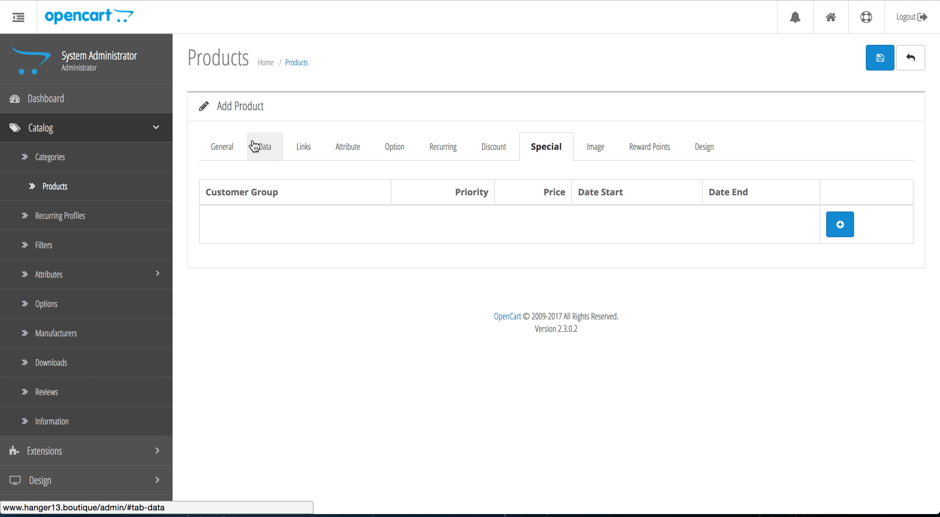
Step: Enter H14-SPR470112 as both the model and the SKU in the product's data
left_click(264, 148)
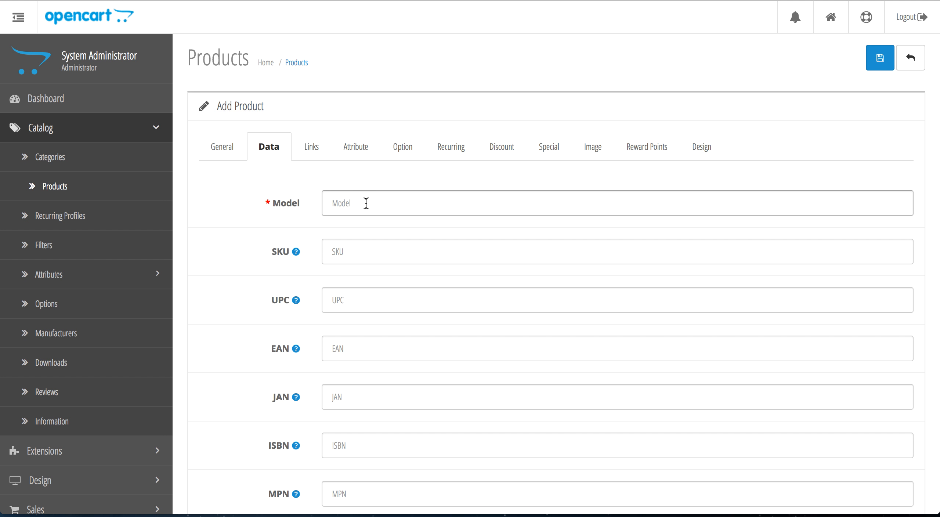
type("H14-SPR470112")
left_click_drag(405, 204, 288, 206)
key("ctrl+c")
left_click(342, 248)
key("ctrl+v")
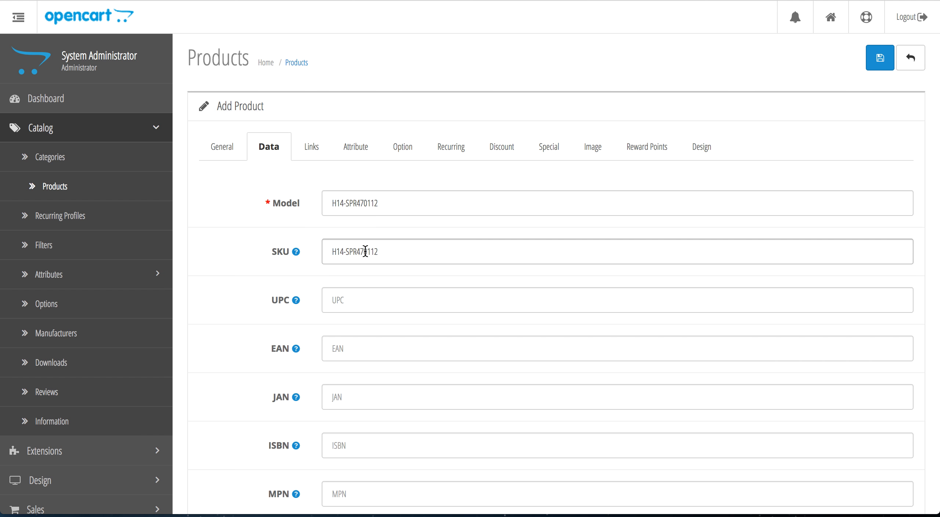
left_click_drag(386, 257, 296, 257)
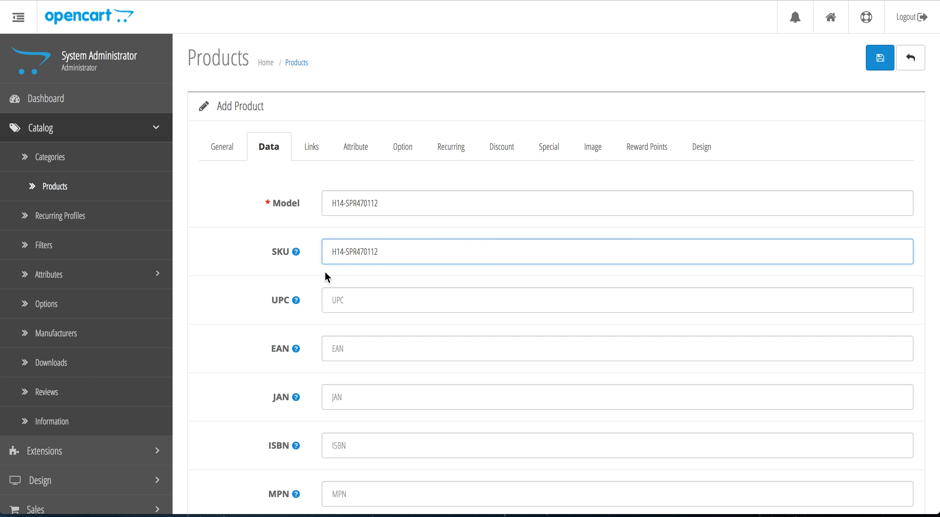
Step: Set the product's price to 199 and its tax class to Taxable Goods
scroll(371, 346, "down", 1)
scroll(370, 345, "down", 5)
left_click(365, 404)
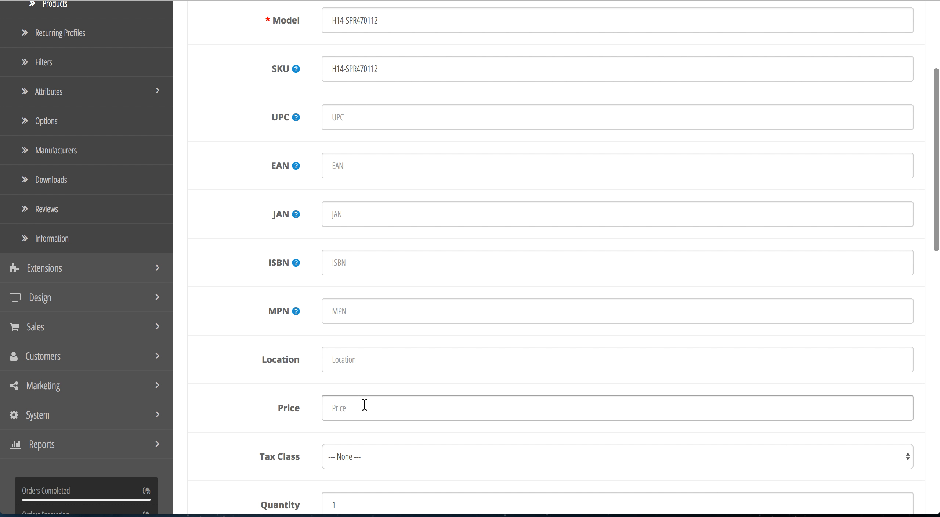
type("199")
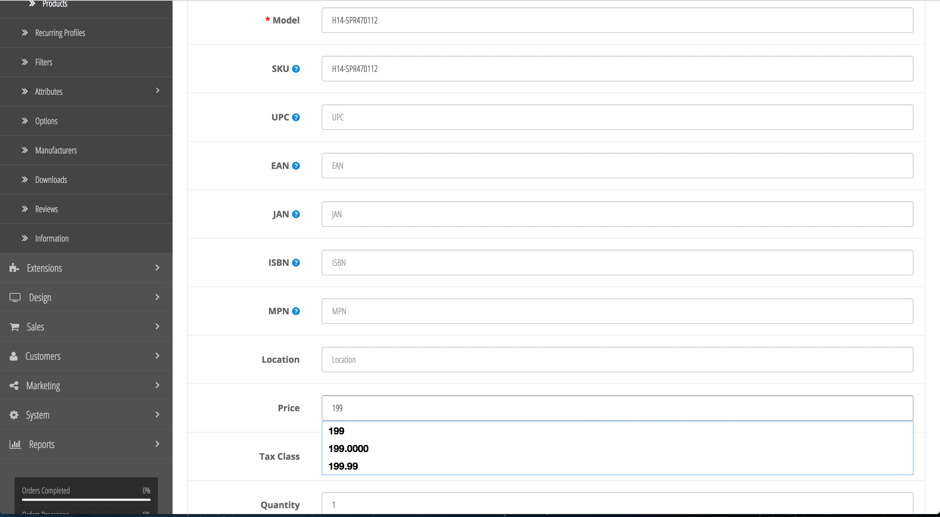
left_click(365, 428)
scroll(267, 414, "down", 4)
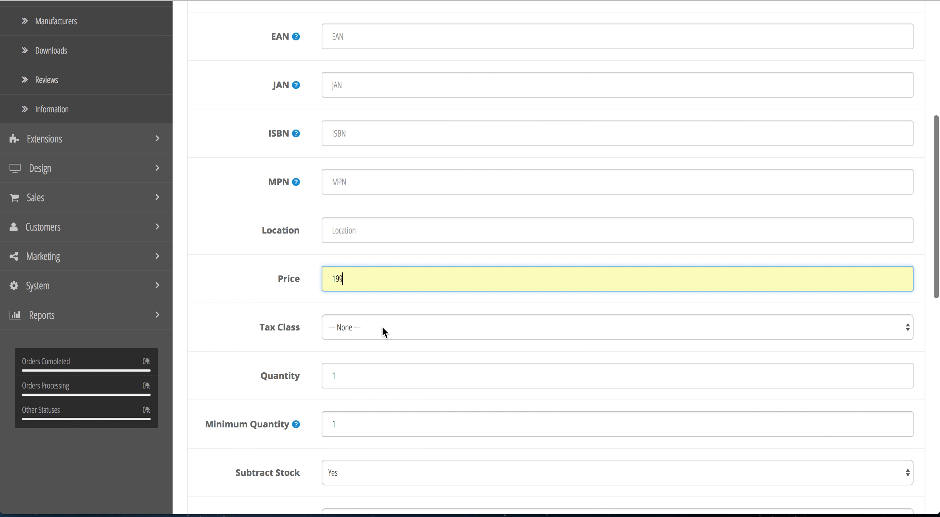
left_click(382, 326)
left_click(380, 341)
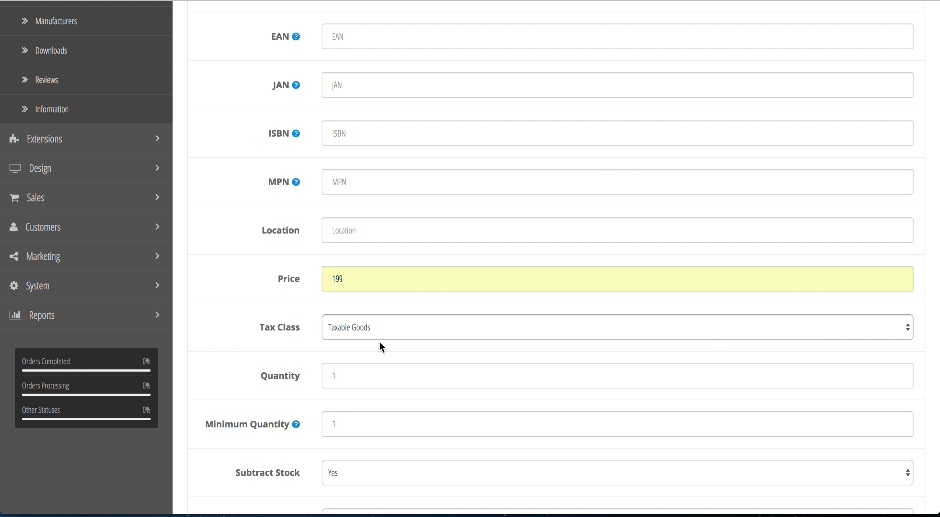
Step: Set the product's stock quantity to 10
scroll(235, 405, "down", 5)
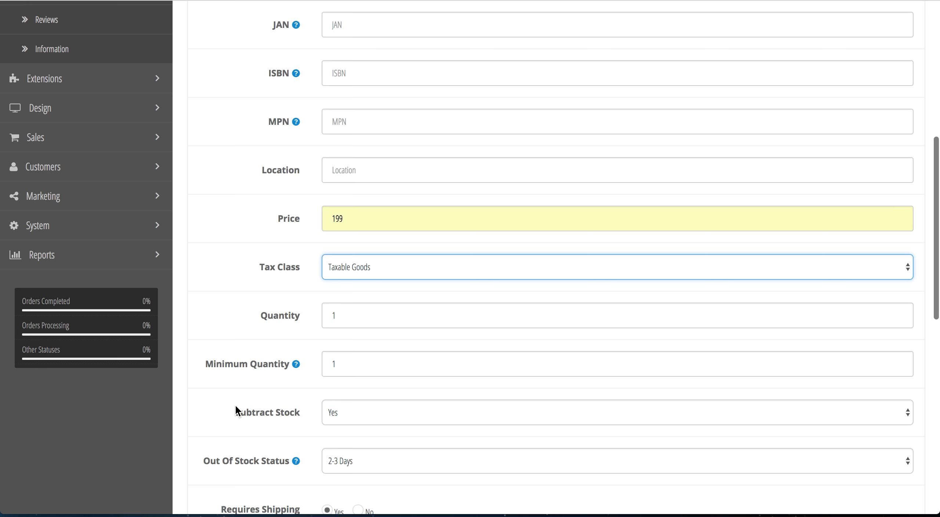
left_click(359, 224)
type("0")
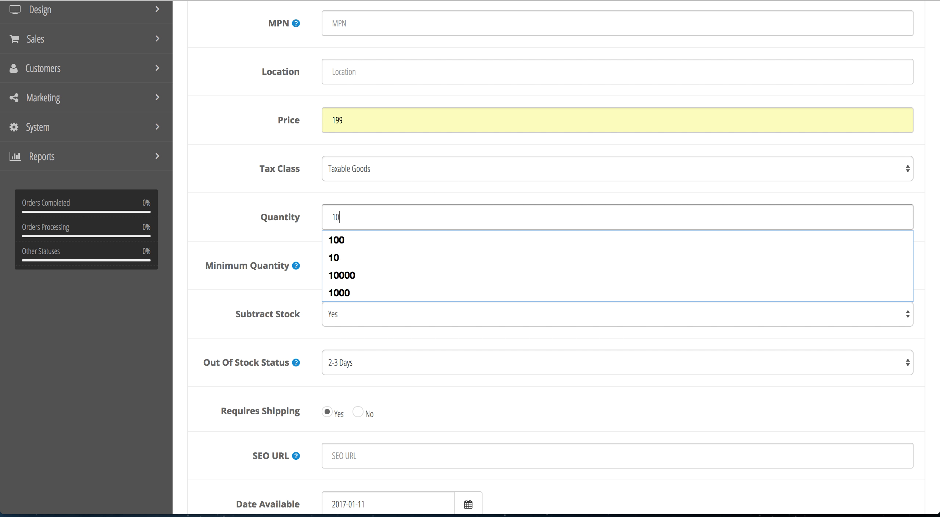
key("Escape")
key("Tab")
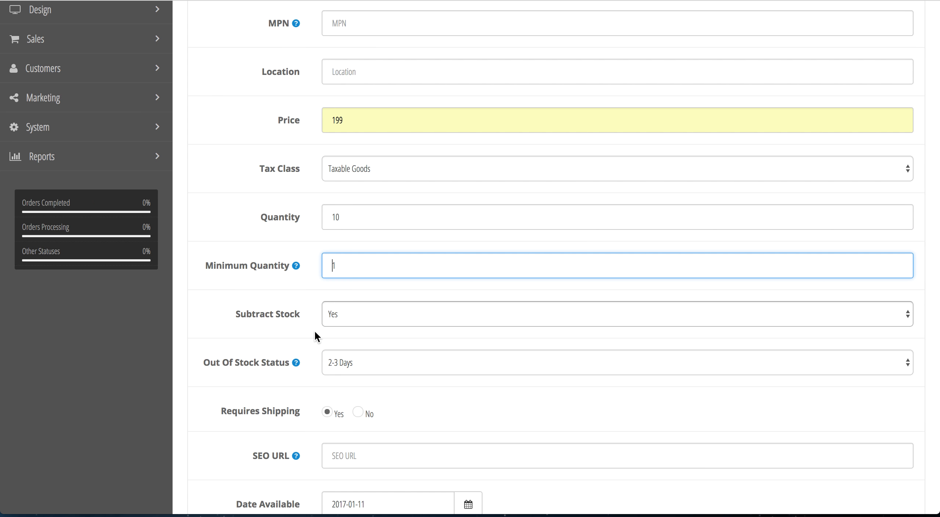
Step: Set the product's weight to 2, using the kilogram weight class
scroll(314, 330, "down", 3)
scroll(315, 331, "down", 5)
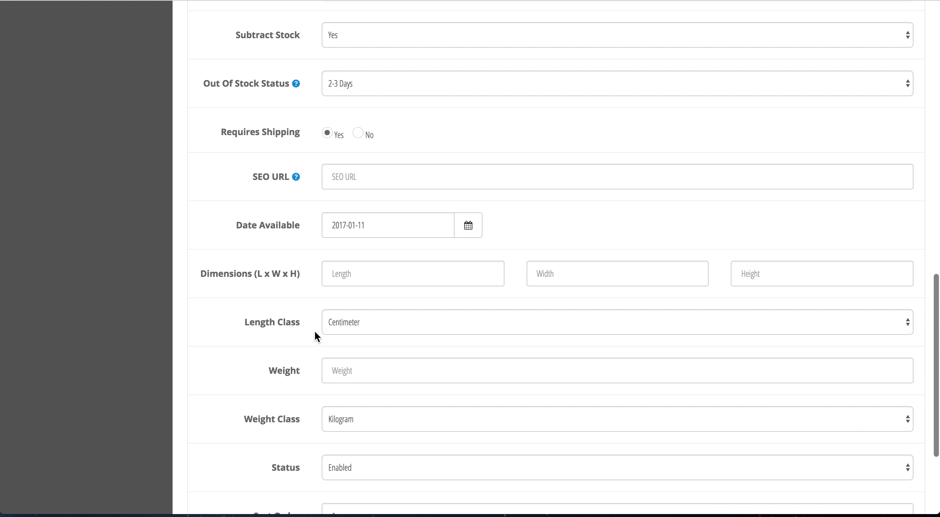
scroll(312, 466, "down", 4)
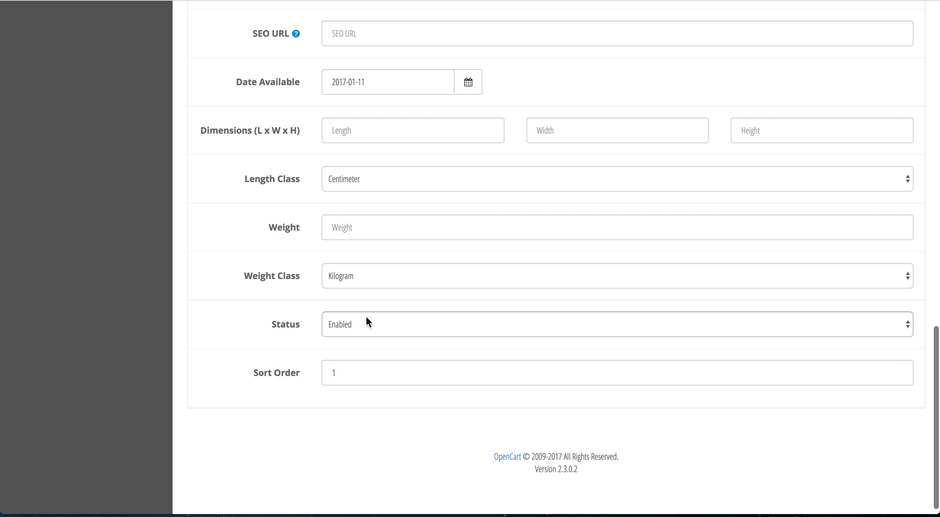
left_click(341, 226)
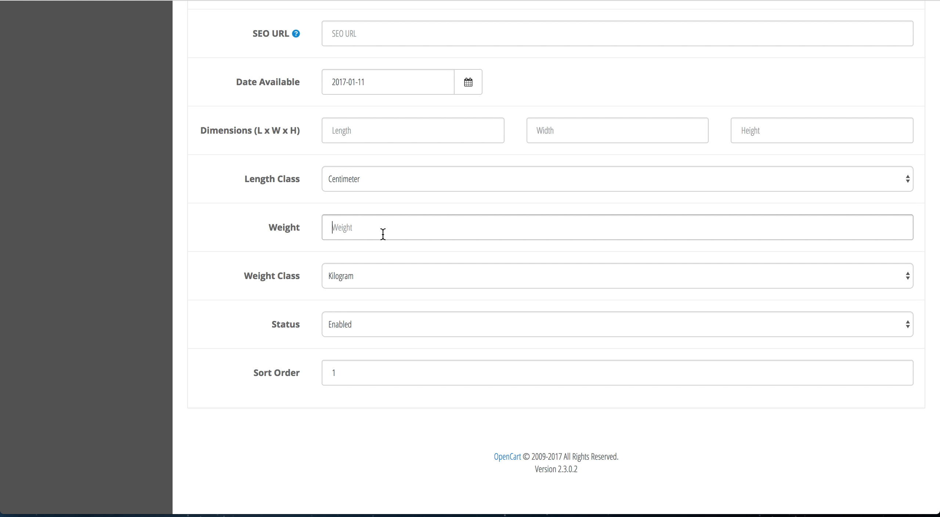
type("2")
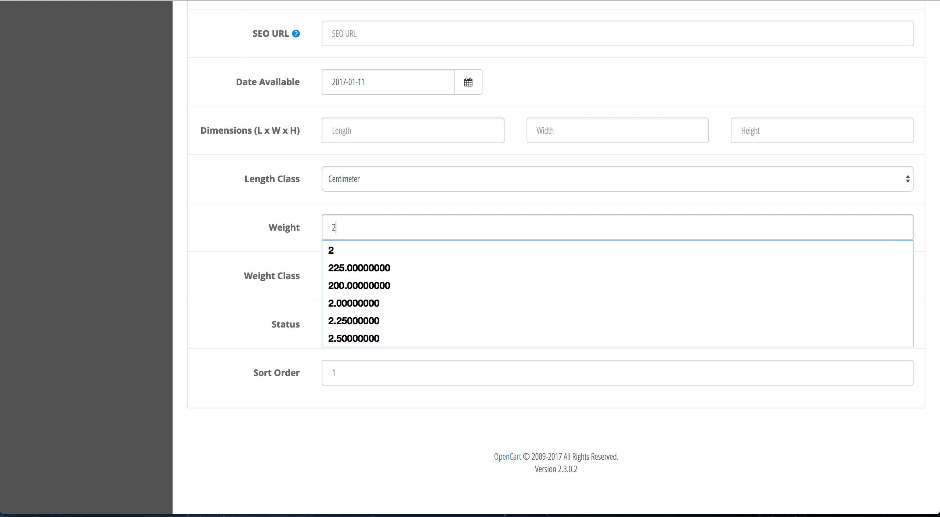
left_click(383, 254)
Step: Review the product's data entries, from the model and SKU to the stock, shipping and dimension settings
scroll(240, 263, "up", 8)
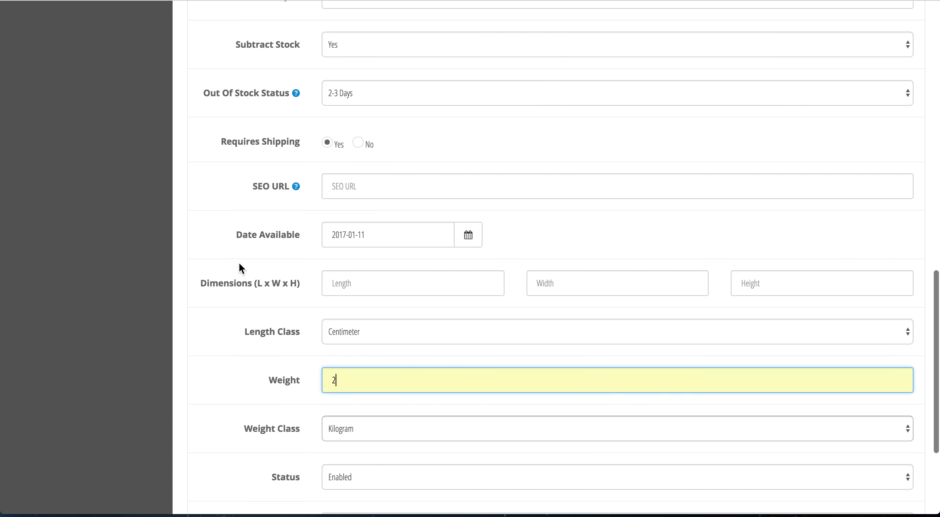
scroll(239, 264, "up", 6)
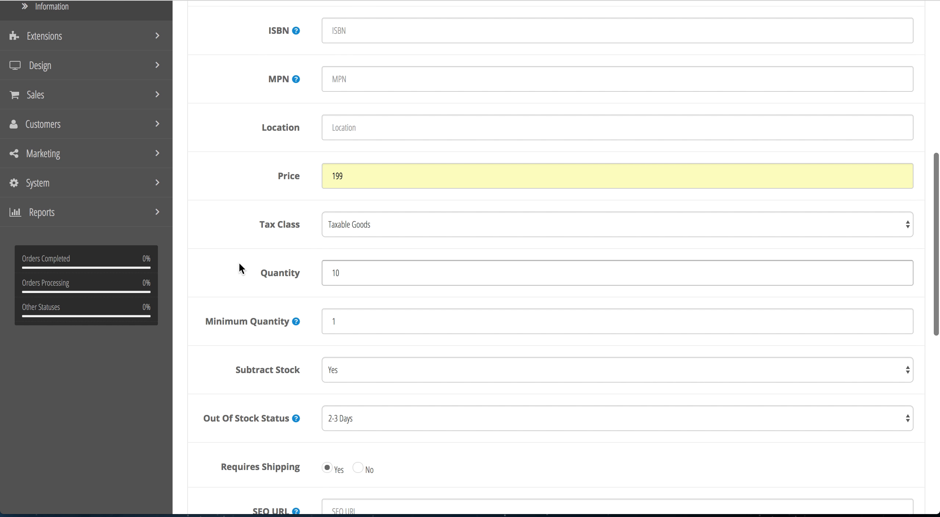
scroll(239, 262, "up", 9)
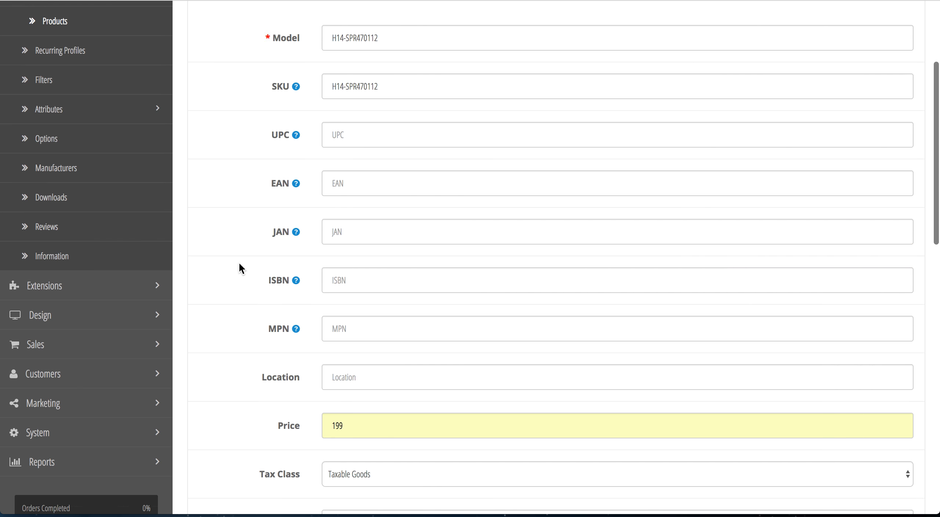
scroll(239, 261, "down", 4)
scroll(238, 264, "down", 8)
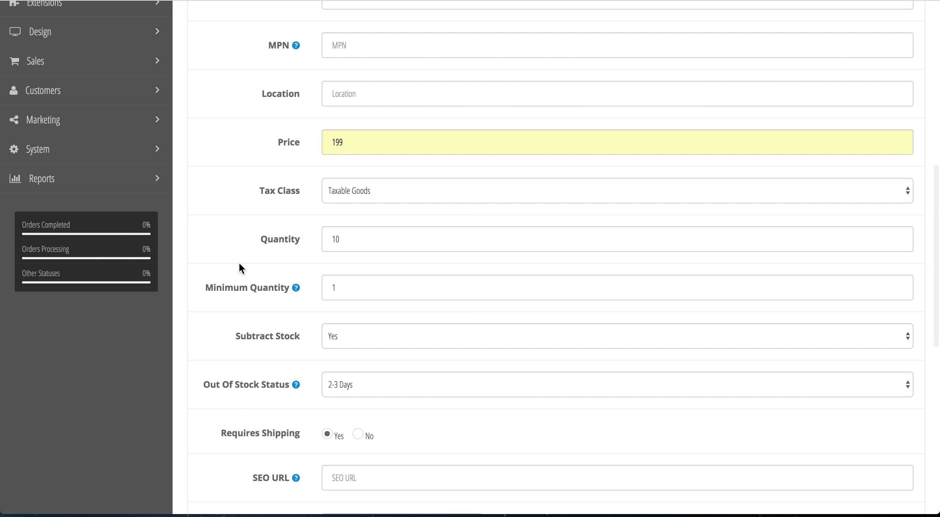
scroll(238, 261, "down", 3)
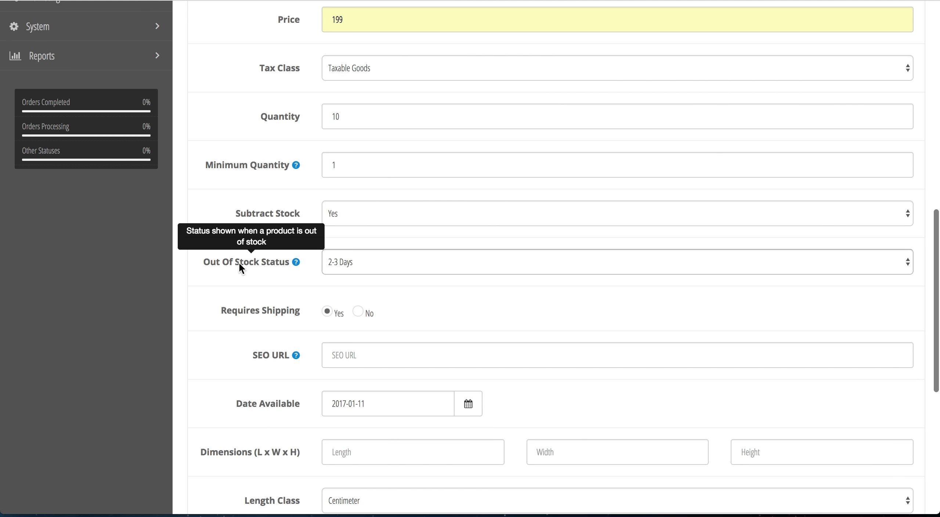
scroll(239, 262, "up", 4)
scroll(239, 263, "down", 2)
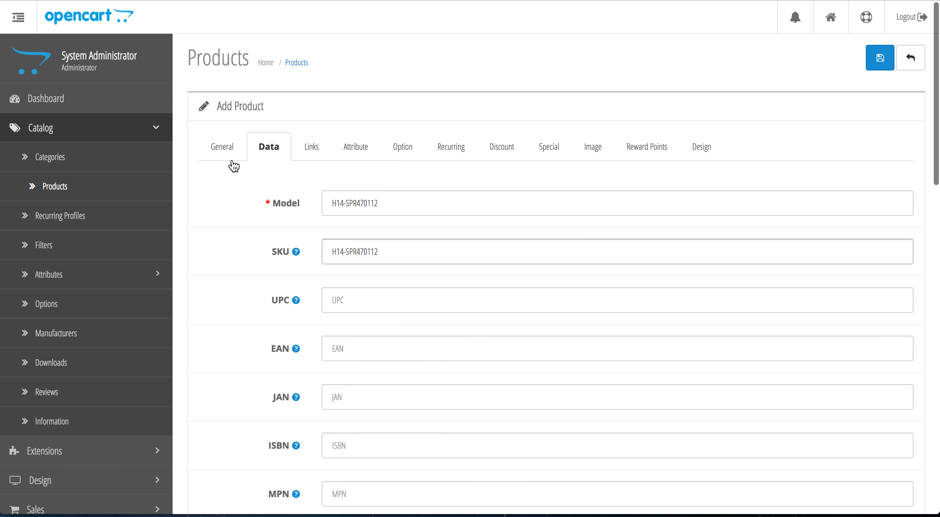
Step: Enter "Spring Dress" as the product name and description in the general product details
left_click(227, 147)
scroll(231, 375, "down", 15)
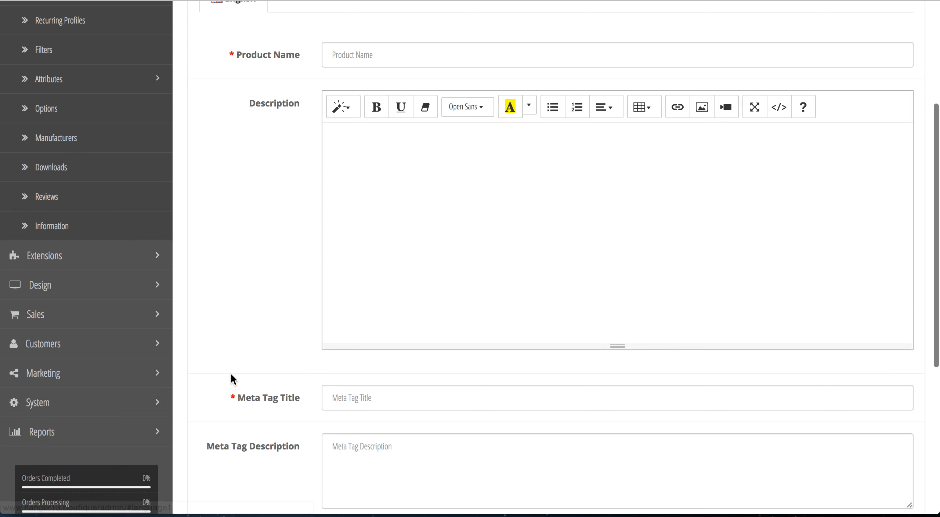
scroll(232, 374, "up", 20)
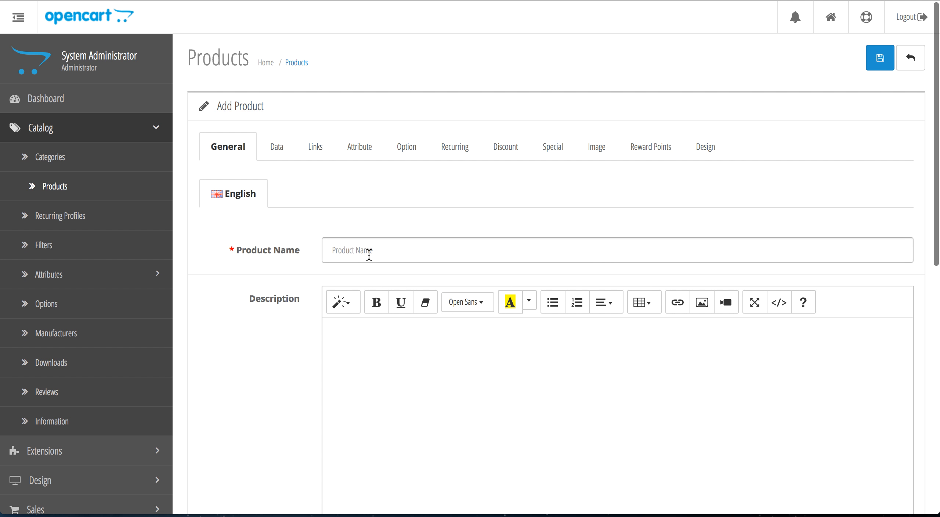
left_click(369, 254)
type("Spring Dress")
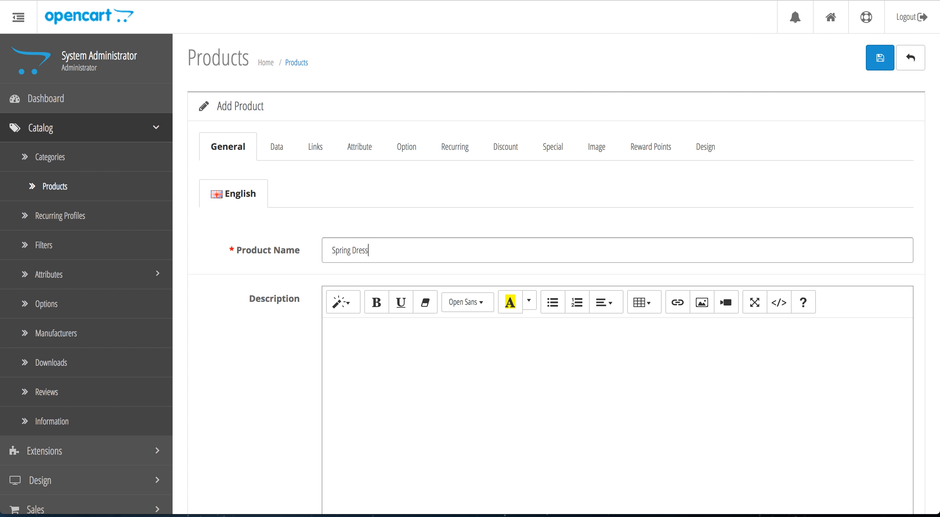
left_click(458, 331)
key("ctrl+v")
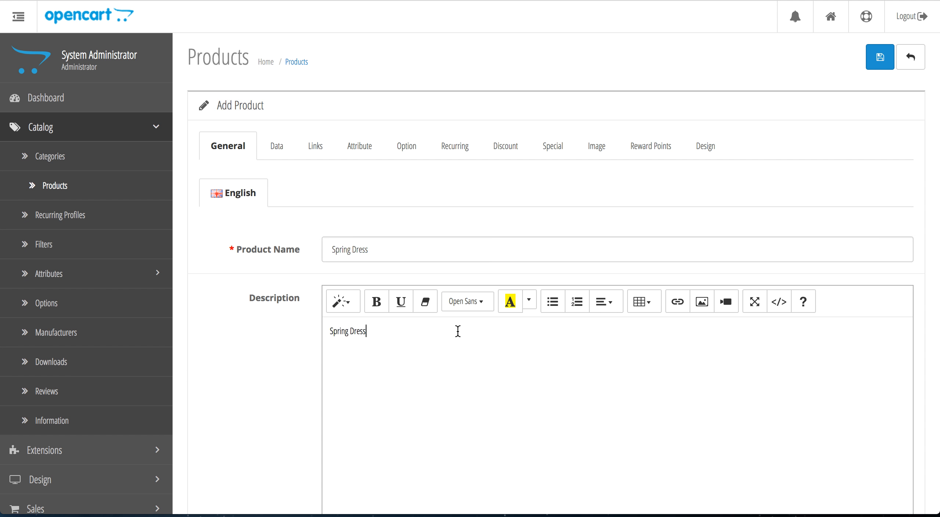
Step: Fill in the meta tag title, meta tag description and meta tag keywords with "Spring Dress"
scroll(458, 331, "down", 3)
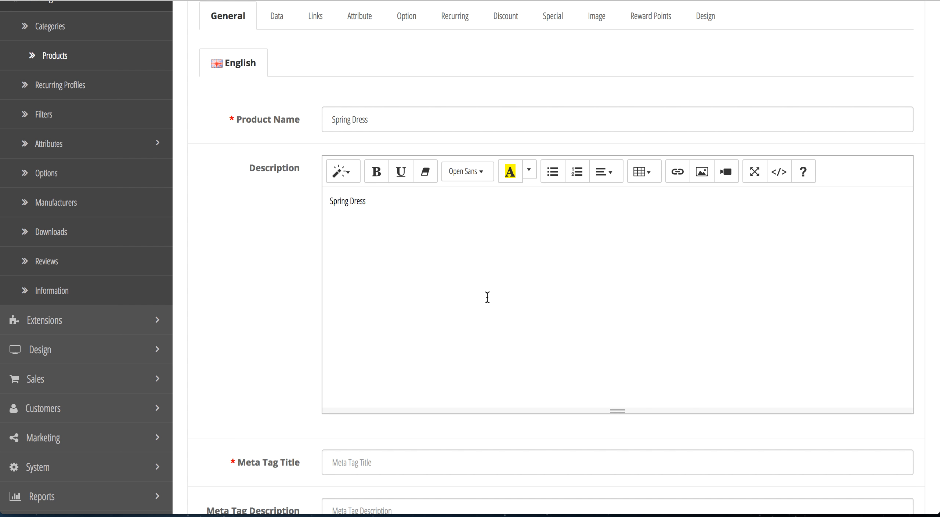
scroll(394, 382, "down", 2)
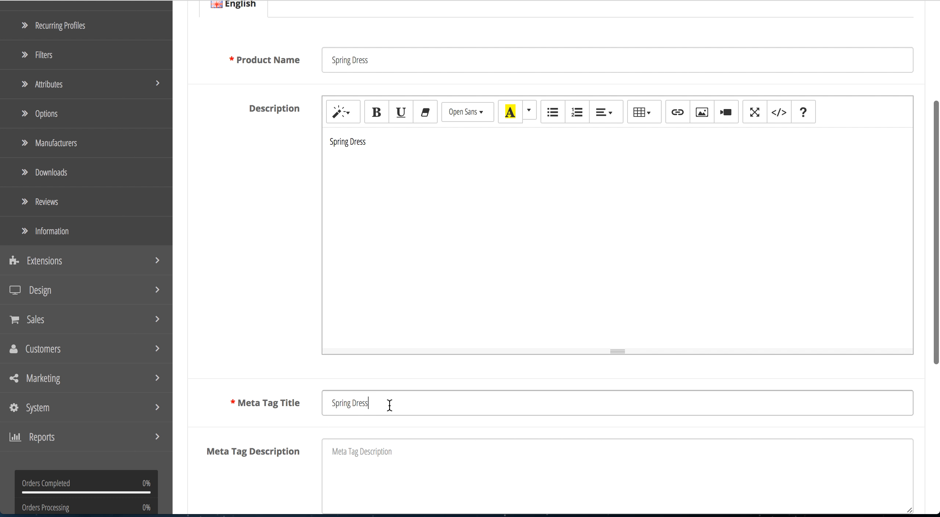
scroll(390, 405, "down", 2)
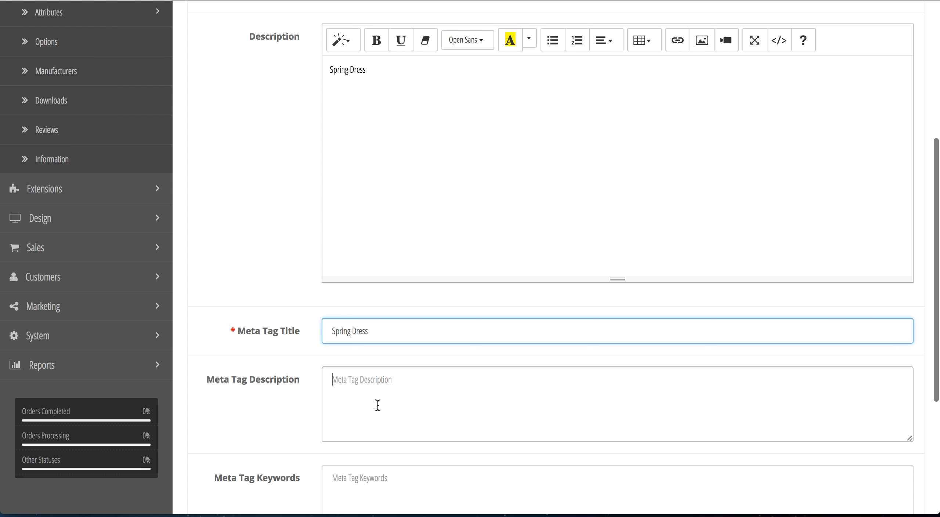
left_click(406, 390)
type("Spring Dress")
key("Tab")
type("Spring Dress")
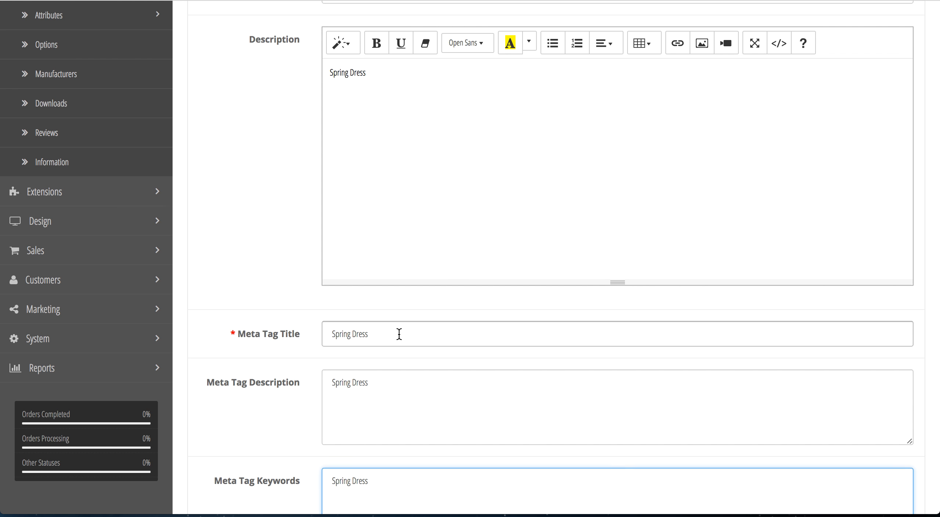
Step: Check the required product name and meta tag title entries
scroll(378, 228, "up", 4)
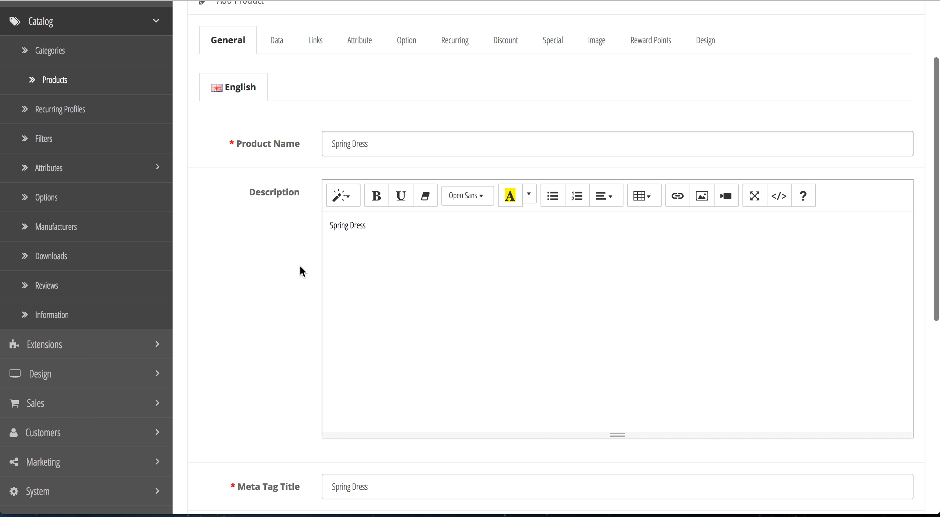
scroll(300, 351, "down", 1)
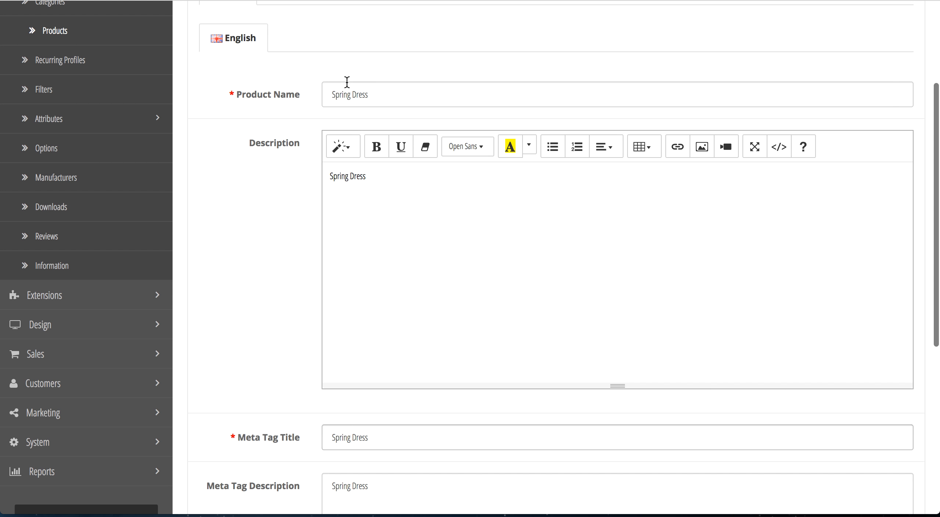
left_click(356, 95)
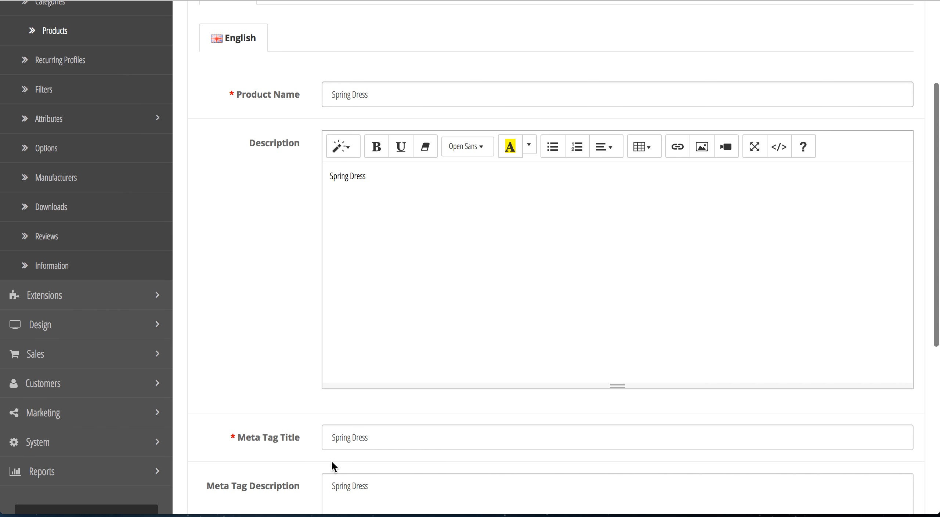
left_click(425, 444)
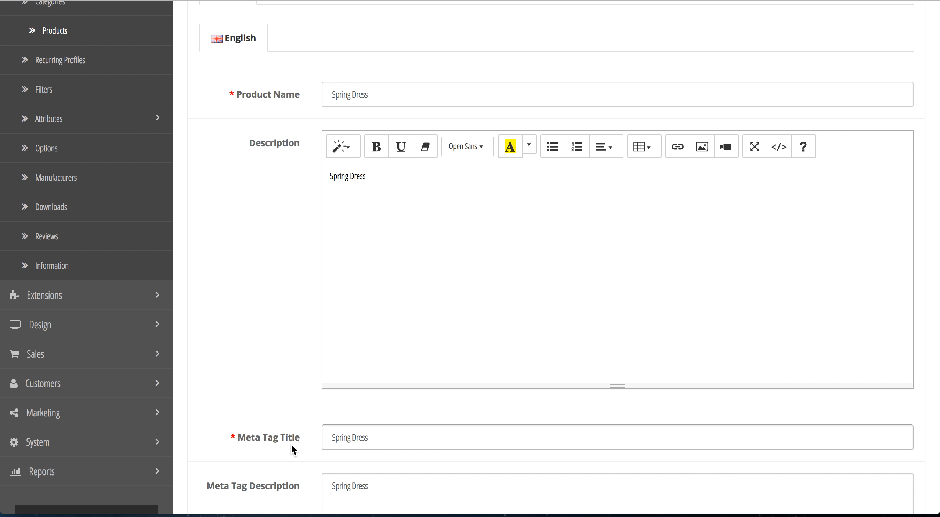
Step: Extend the meta tag keywords after "Spring Dress" with more comma-separated keywords, starting with "Dress"
key("Tab")
key("Tab")
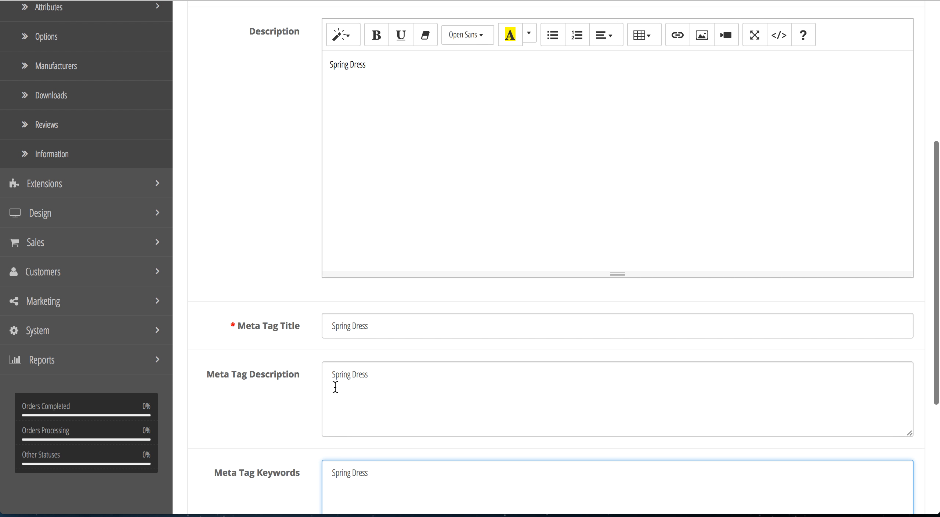
scroll(386, 425, "down", 1)
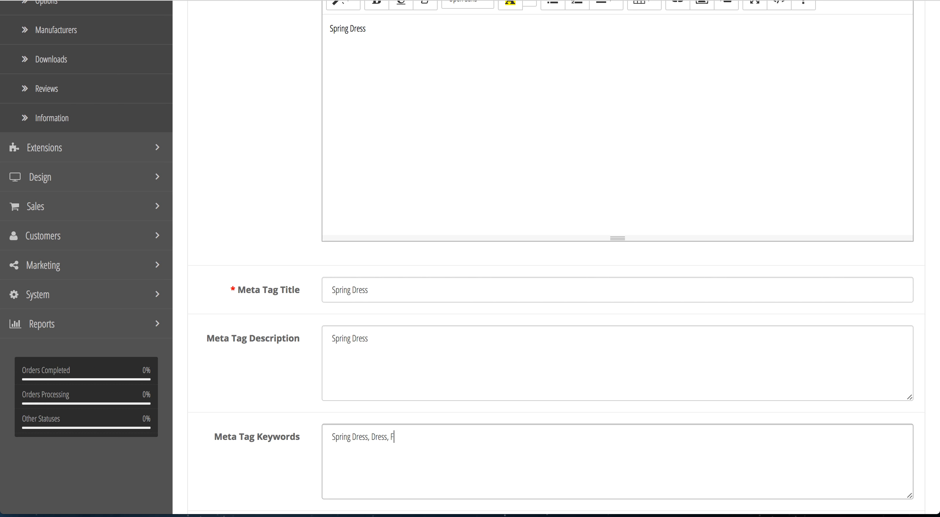
Step: Recheck the product's data entries, including weight, status, sort order, stock, price, tax class and model
scroll(487, 374, "up", 10)
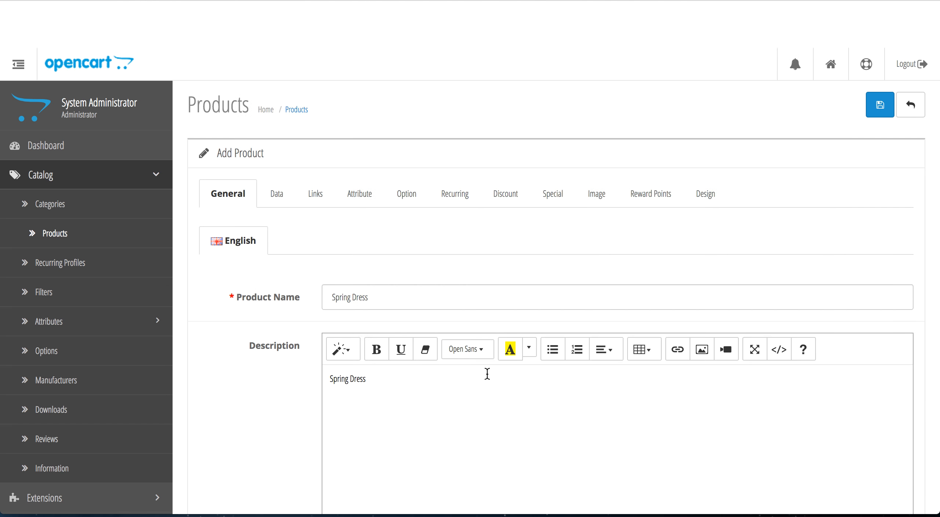
left_click(277, 154)
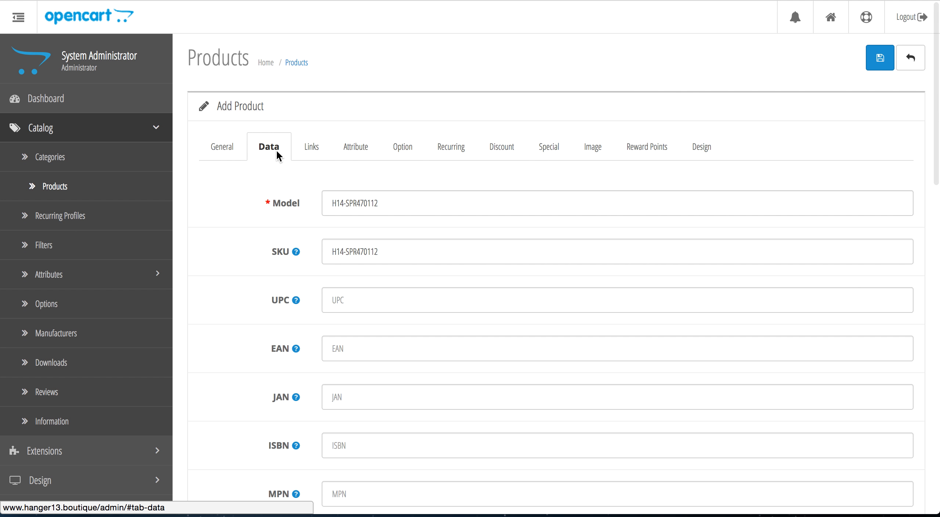
scroll(261, 431, "down", 15)
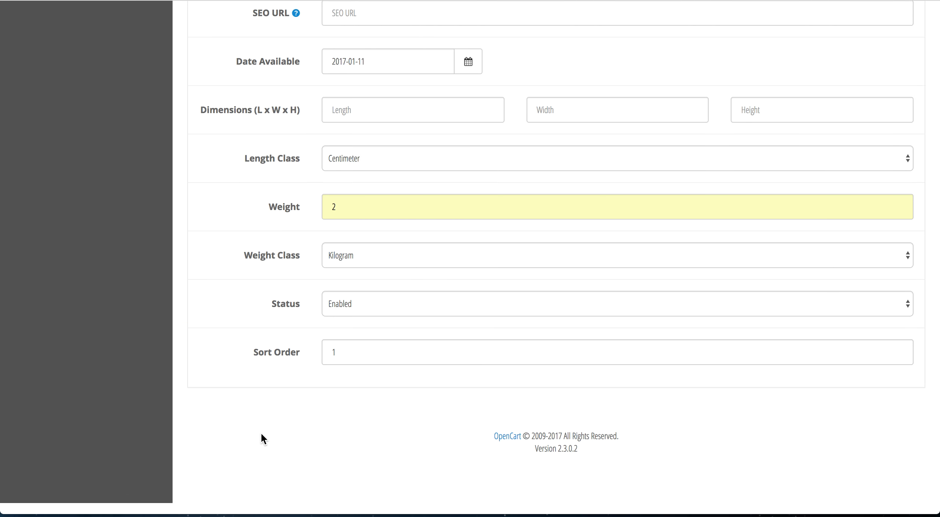
left_click(364, 319)
left_click(282, 311)
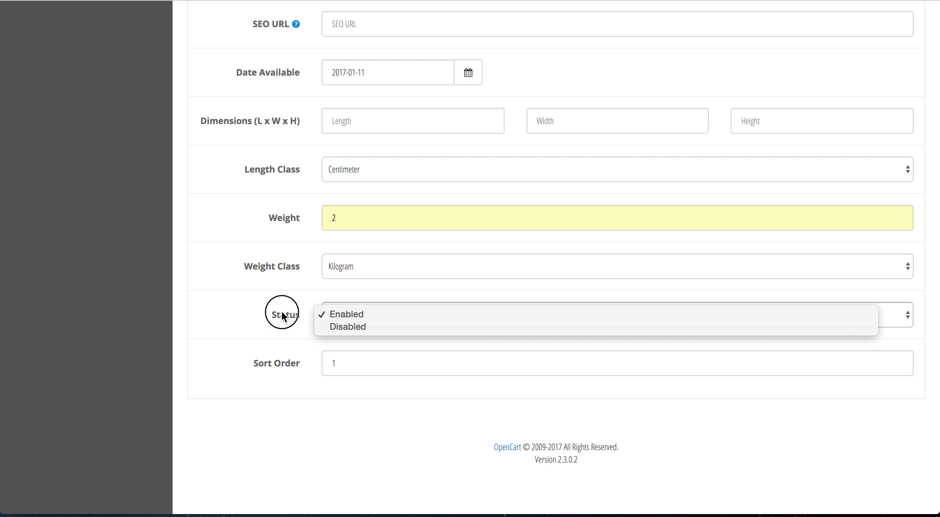
scroll(298, 311, "up", 3)
scroll(298, 311, "up", 10)
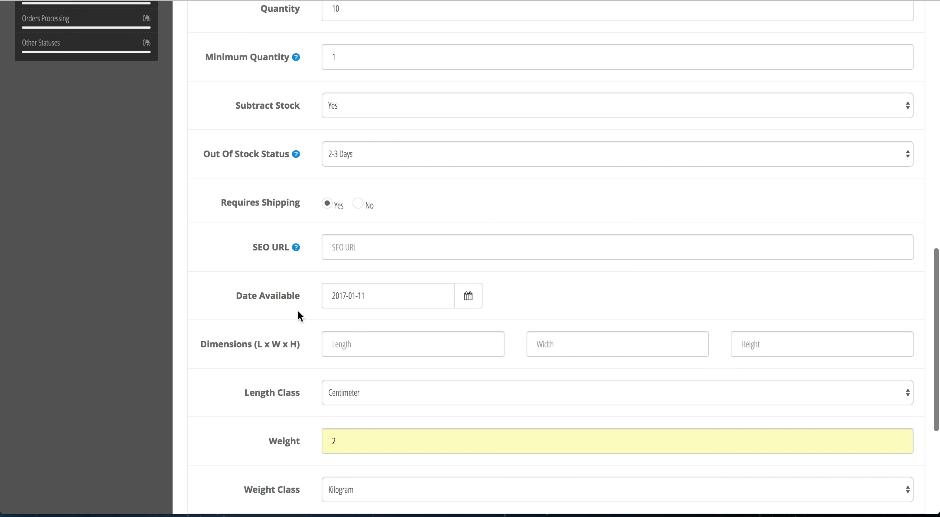
scroll(298, 310, "up", 6)
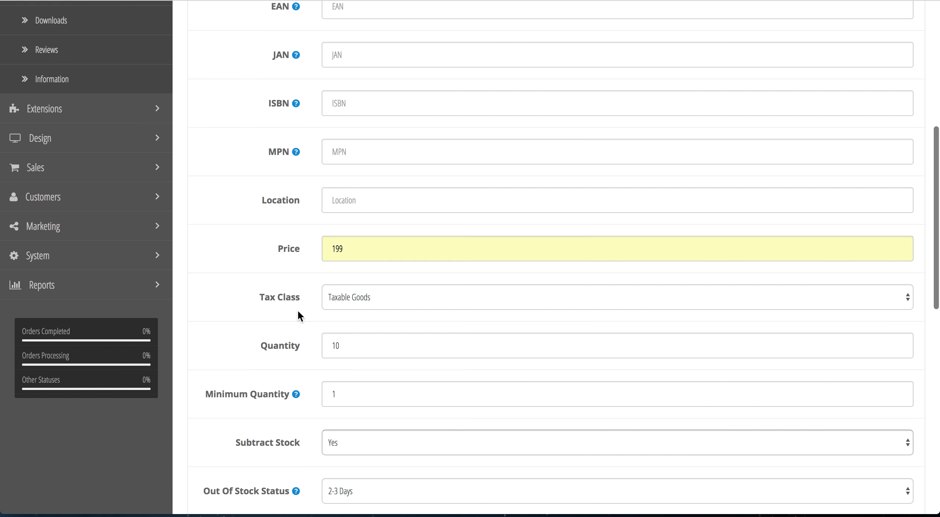
scroll(298, 310, "up", 7)
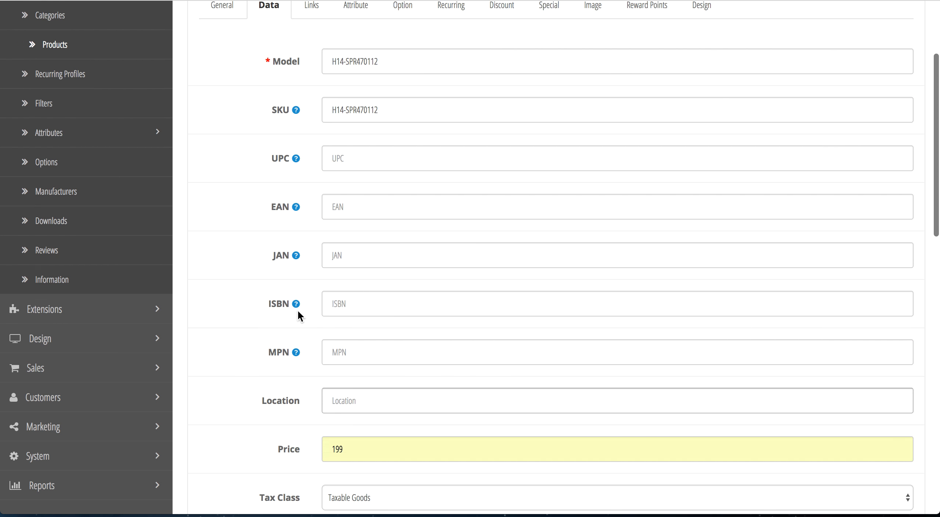
Step: Check the product's links, including its category, store, downloads and related products assignments
left_click(316, 150)
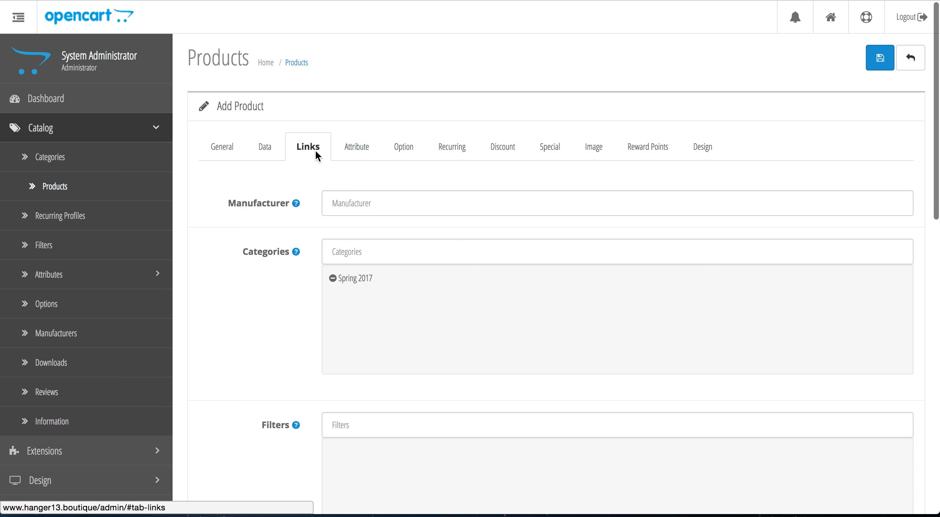
scroll(266, 357, "down", 5)
scroll(266, 357, "down", 13)
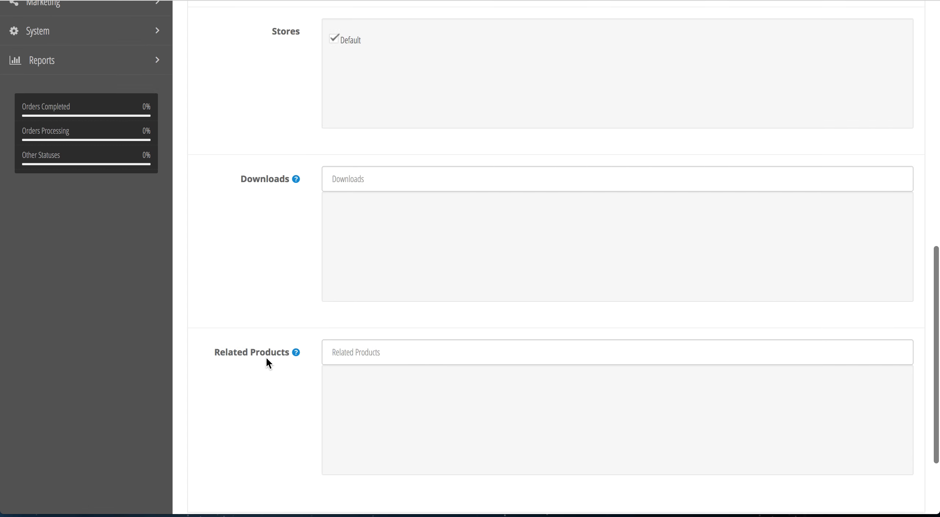
scroll(266, 357, "up", 18)
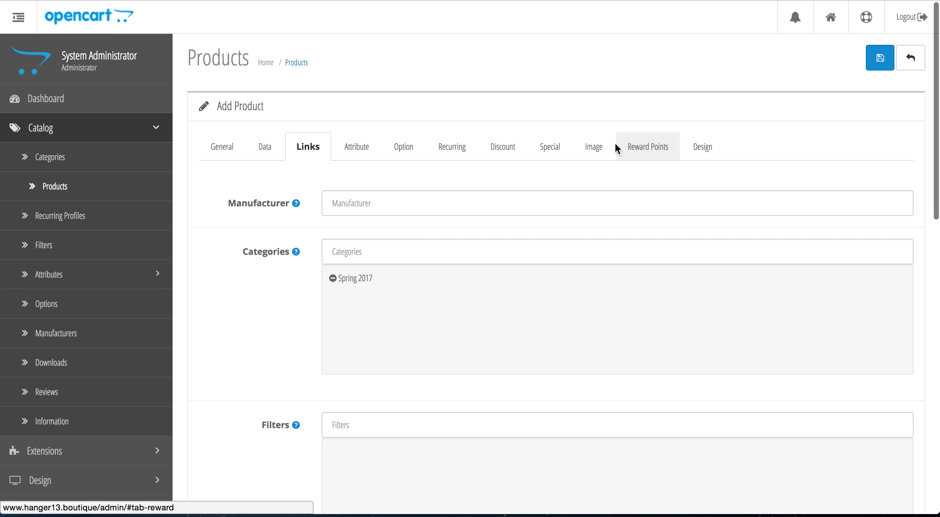
Step: Check the product's image and general details, and save the new product
left_click(597, 147)
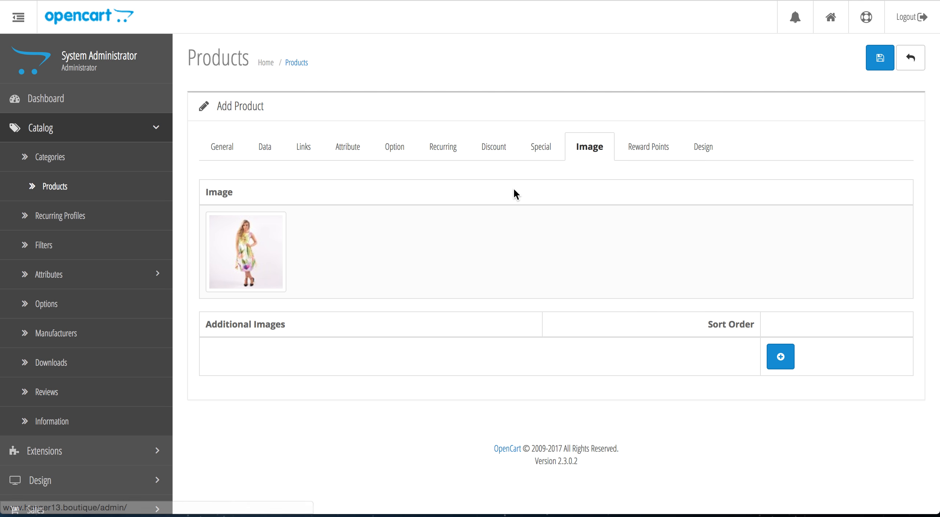
left_click(263, 145)
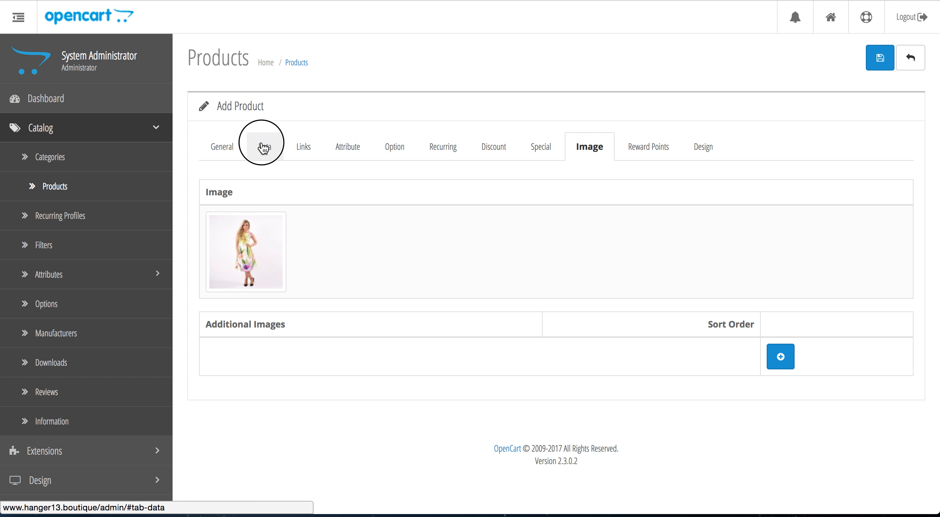
left_click(220, 151)
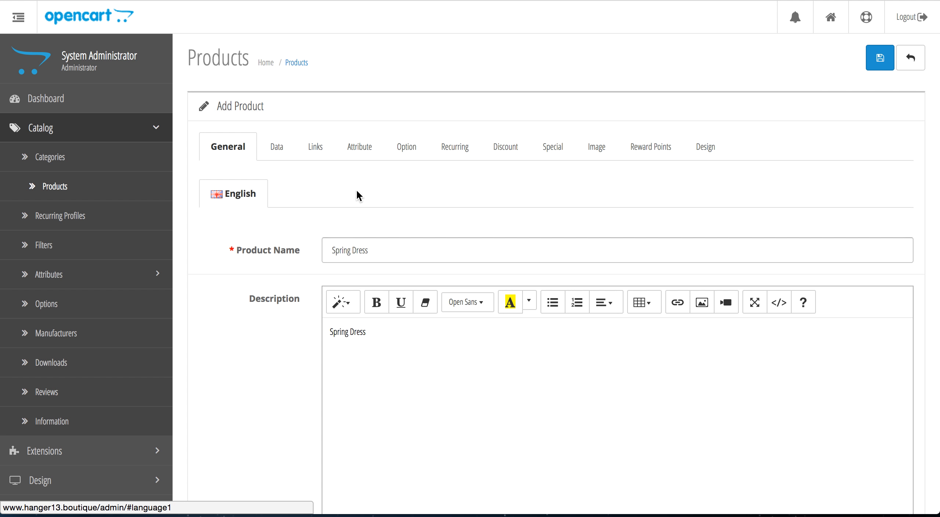
left_click(881, 63)
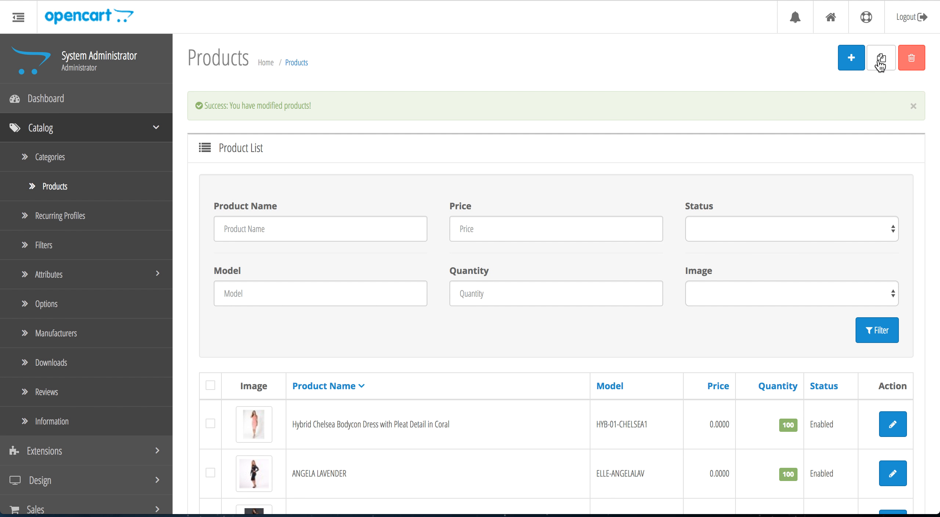
Step: Open the Hanger13 storefront and filter the home page products by the Spring category
left_click(810, 25)
left_click(832, 24)
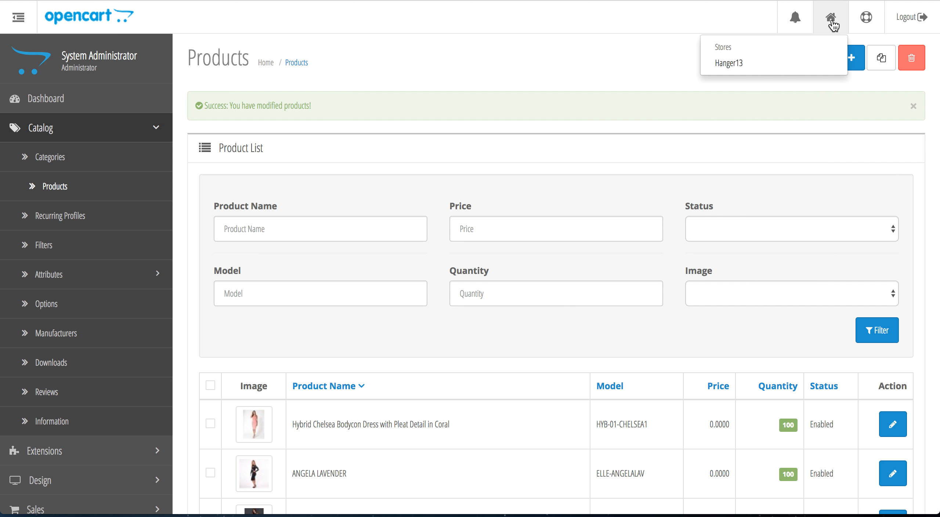
left_click(779, 66)
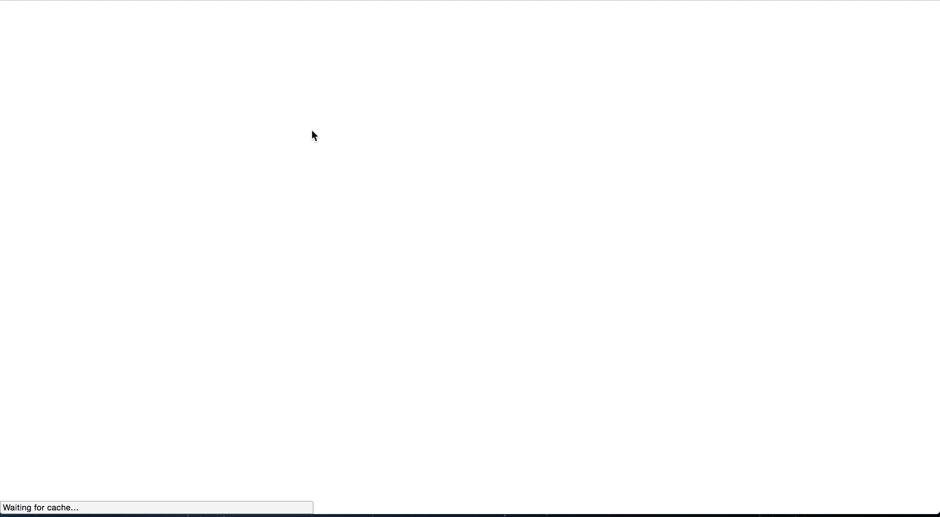
scroll(542, 357, "down", 3)
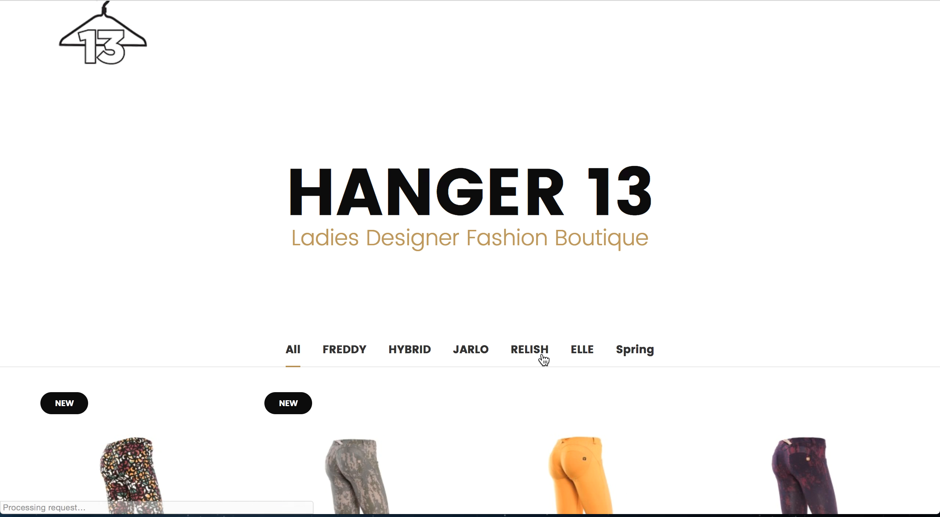
scroll(543, 360, "down", 5)
left_click(639, 167)
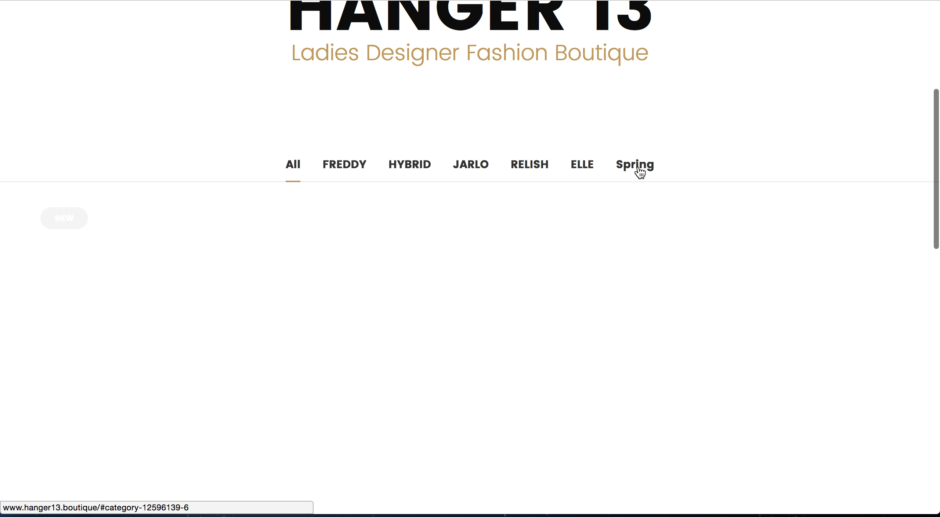
Step: Open the Spring Dress product page and review its image, product code, availability, price and description
left_click(193, 349)
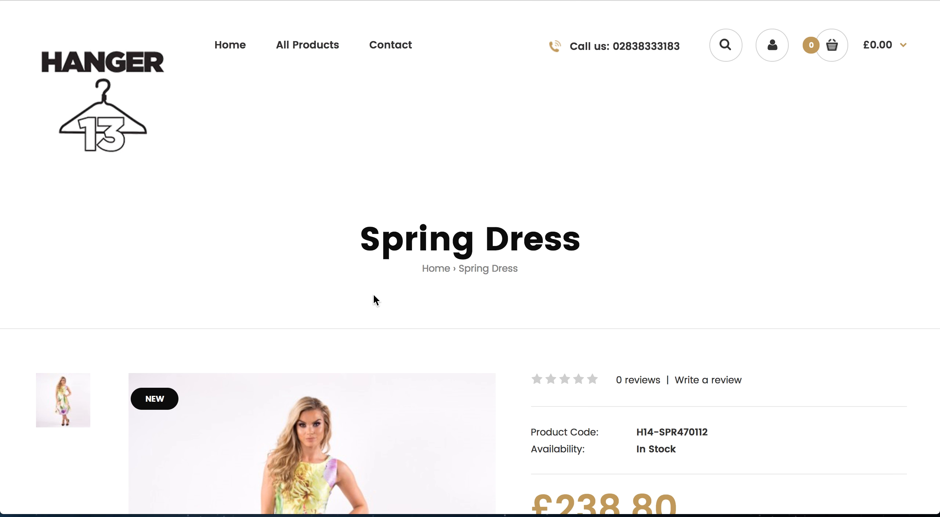
scroll(374, 297, "down", 5)
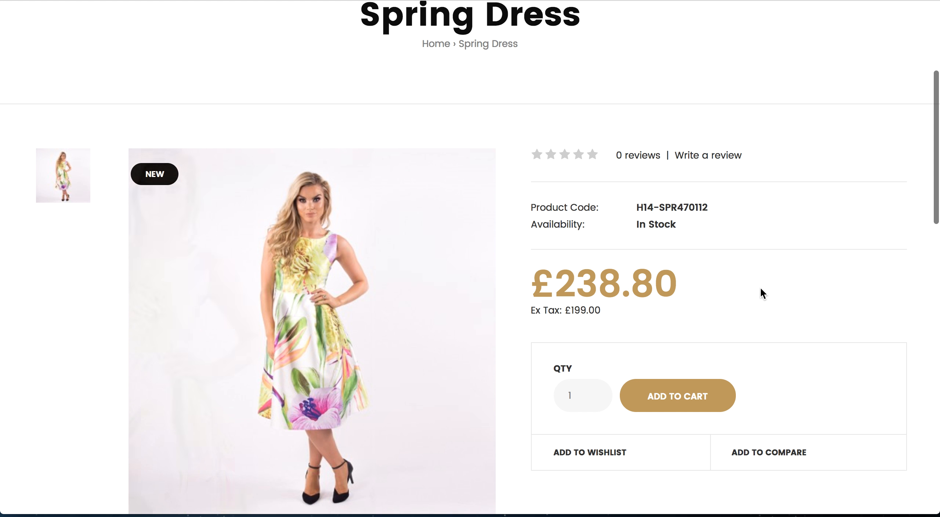
scroll(747, 328, "down", 3)
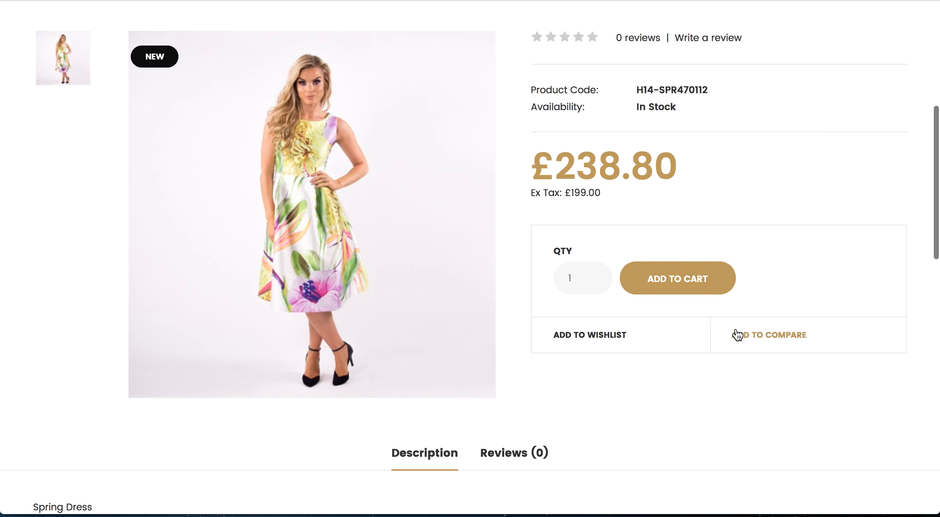